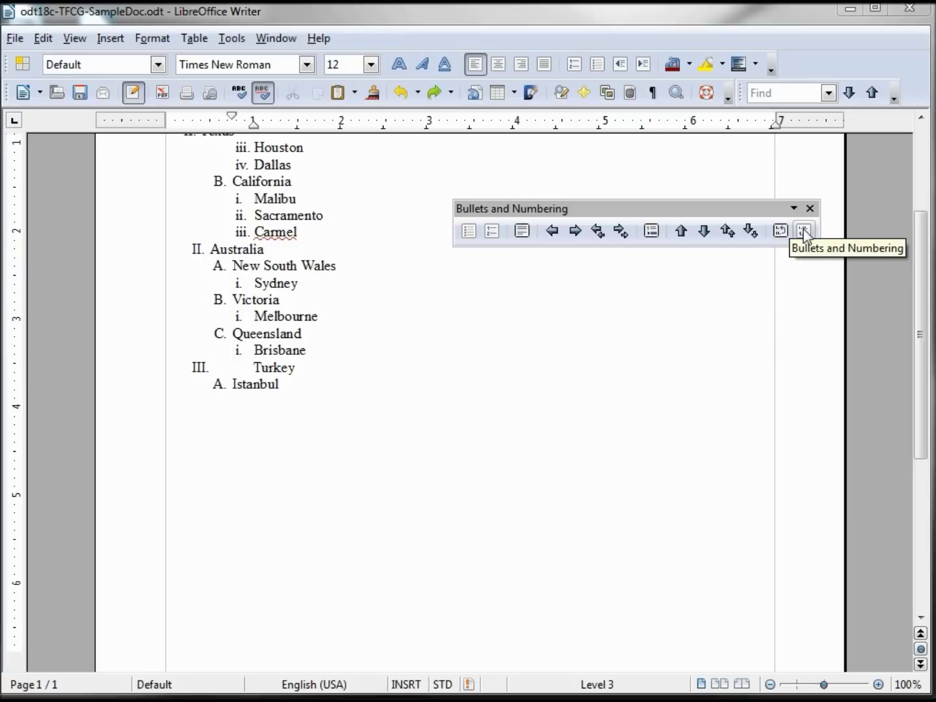
Open Bullets and Numbering for the level-3 city entries and move the dialog into view
{"action": "left_click", "coordinate": [804, 233]}
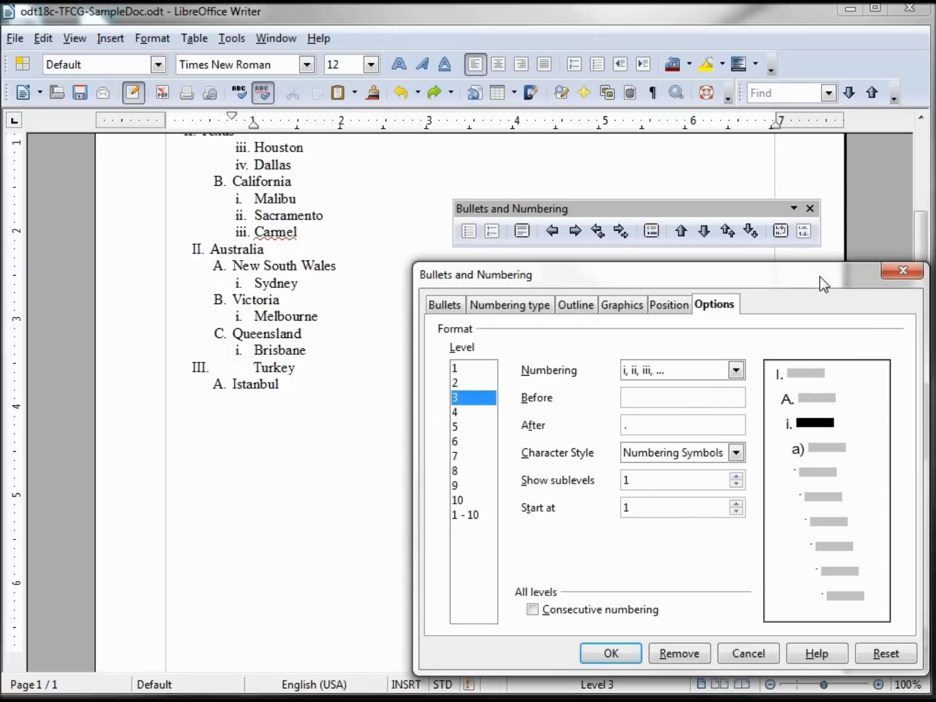
{"action": "left_click_drag", "start_coordinate": [819, 276], "coordinate": [699, 232]}
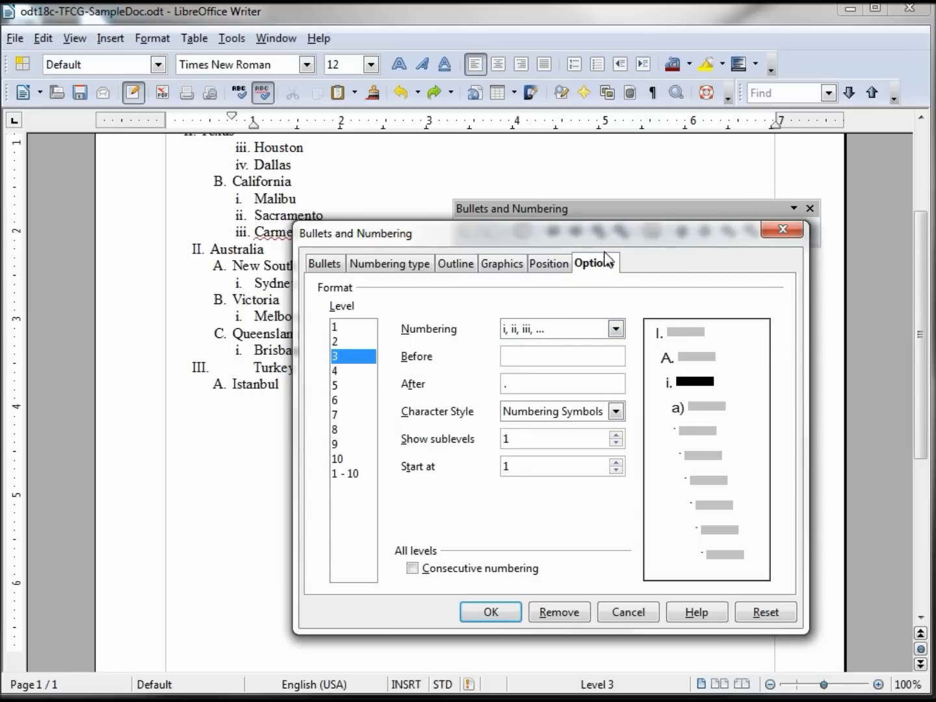
{"action": "left_click_drag", "start_coordinate": [608, 228], "coordinate": [639, 164]}
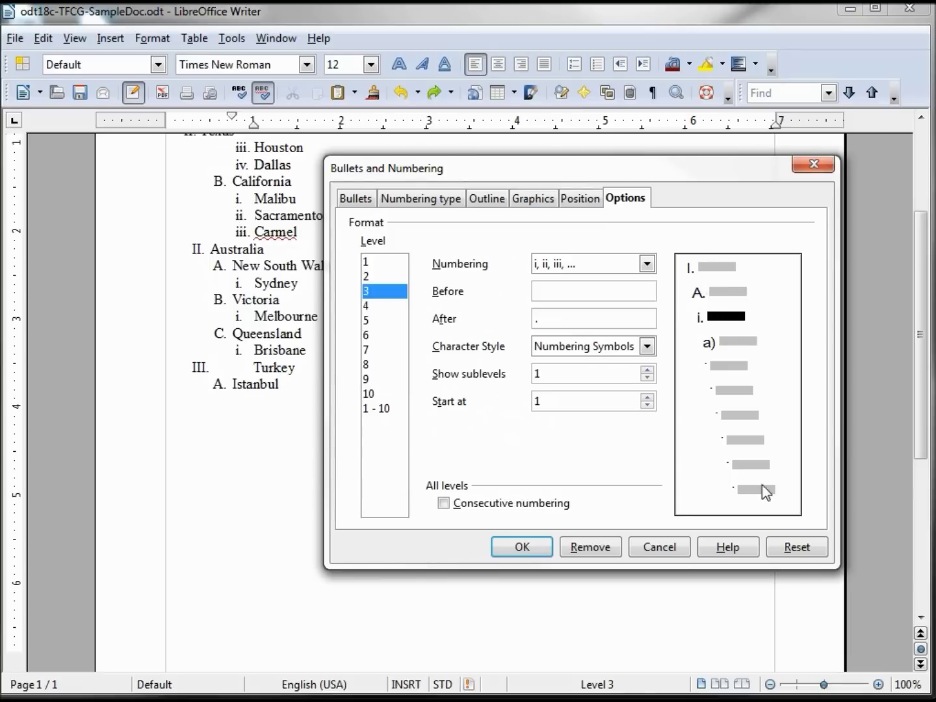
Switch level 3 from i, ii, iii numbering to a bullet with the Bullets character style
{"action": "left_click", "coordinate": [647, 263]}
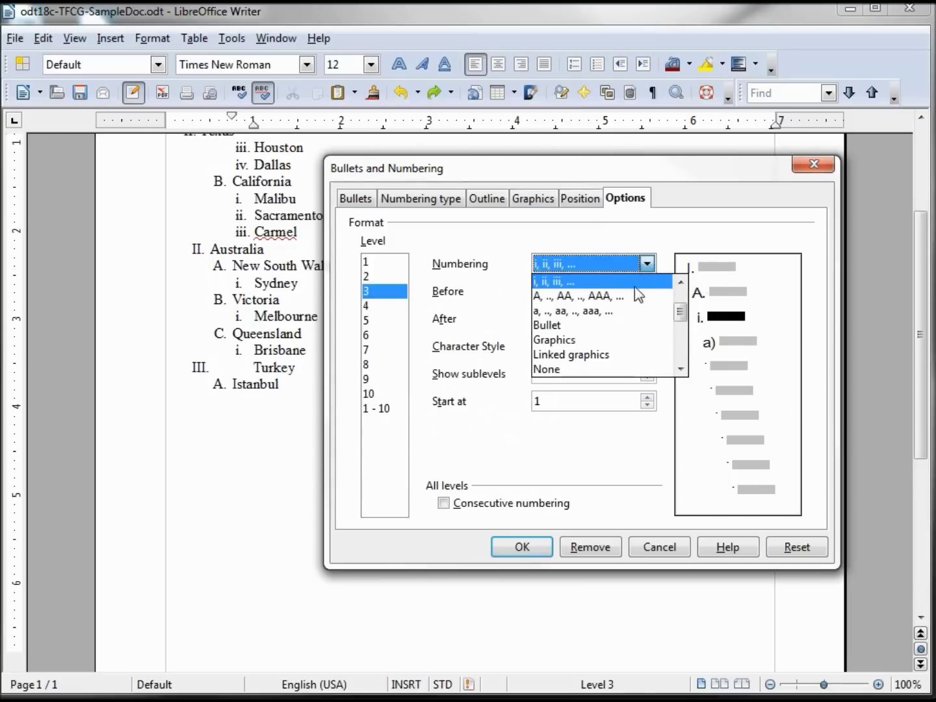
{"action": "left_click", "coordinate": [627, 302]}
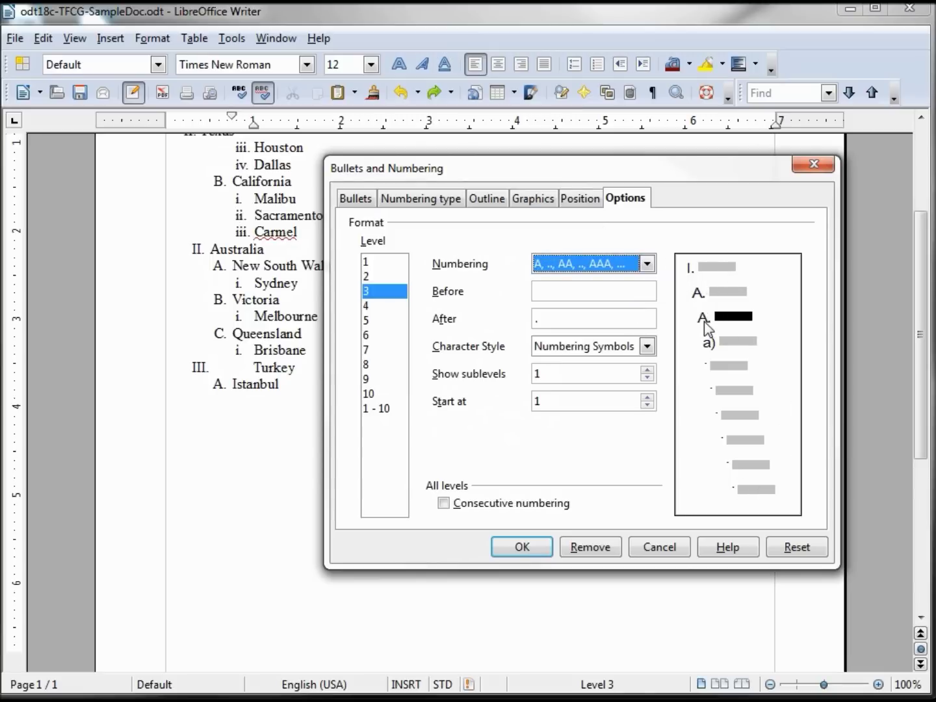
{"action": "left_click", "coordinate": [647, 263]}
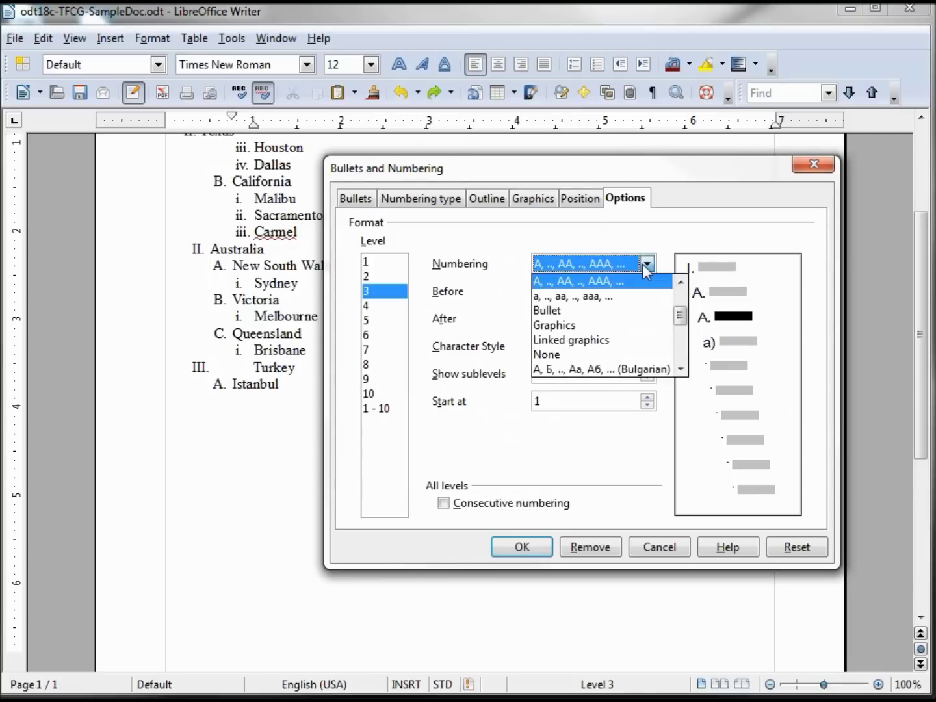
{"action": "left_click", "coordinate": [605, 310]}
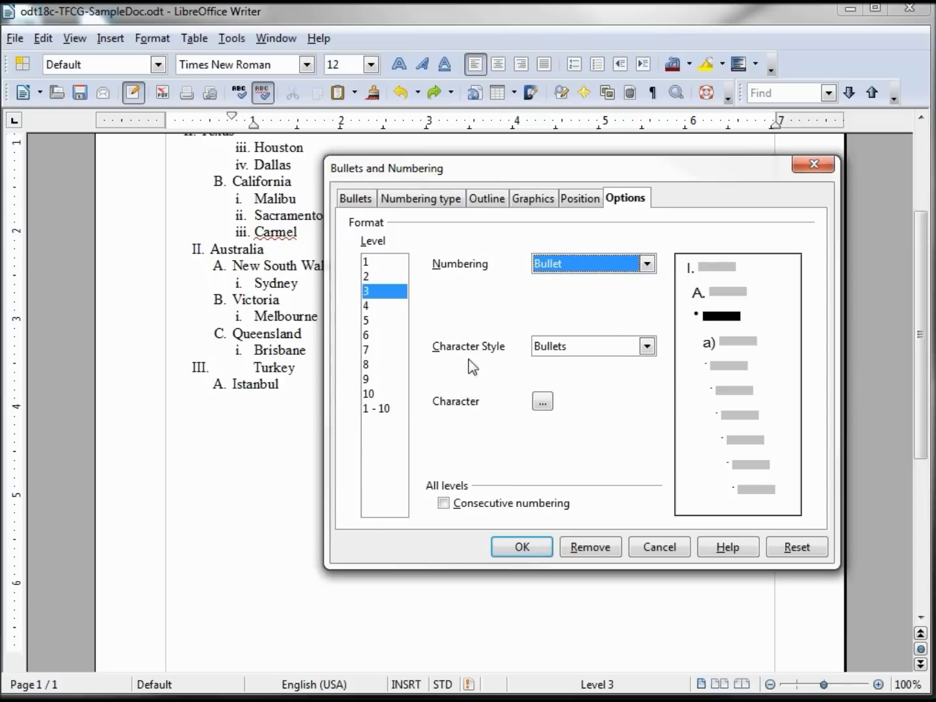
{"action": "left_click", "coordinate": [647, 347]}
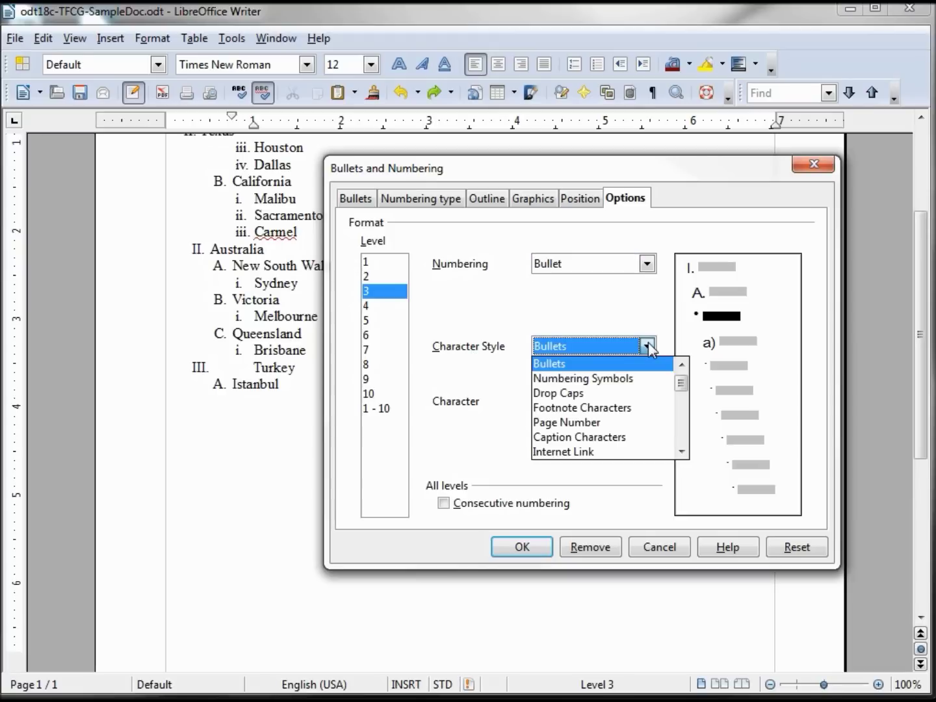
{"action": "left_click", "coordinate": [613, 364]}
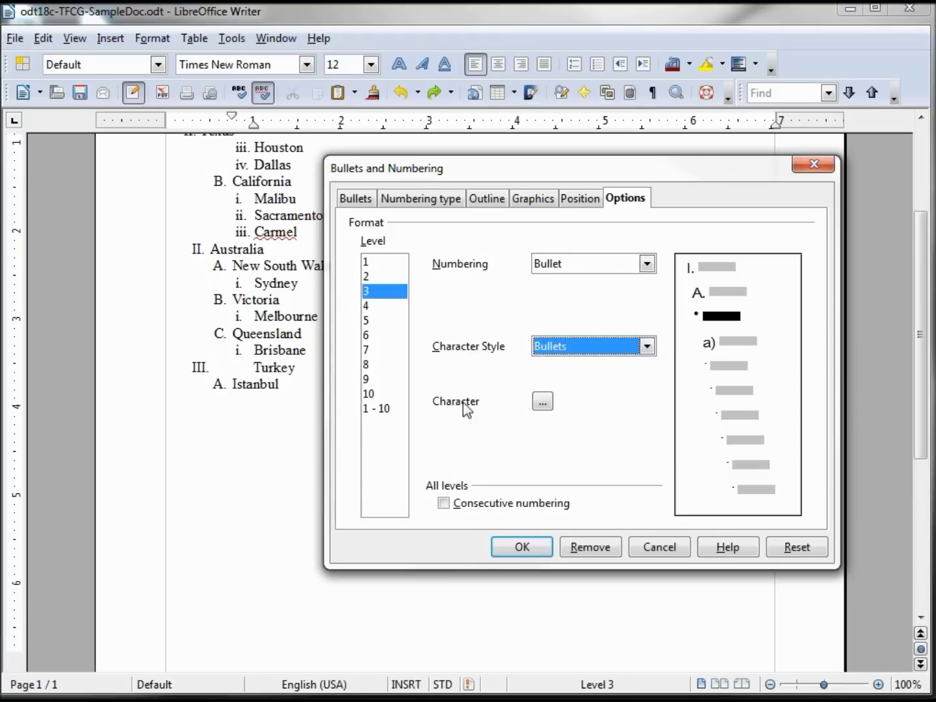
Choose the hollow ring symbol from the Wingdings 2 font as the level-3 bullet
{"action": "left_click", "coordinate": [543, 402]}
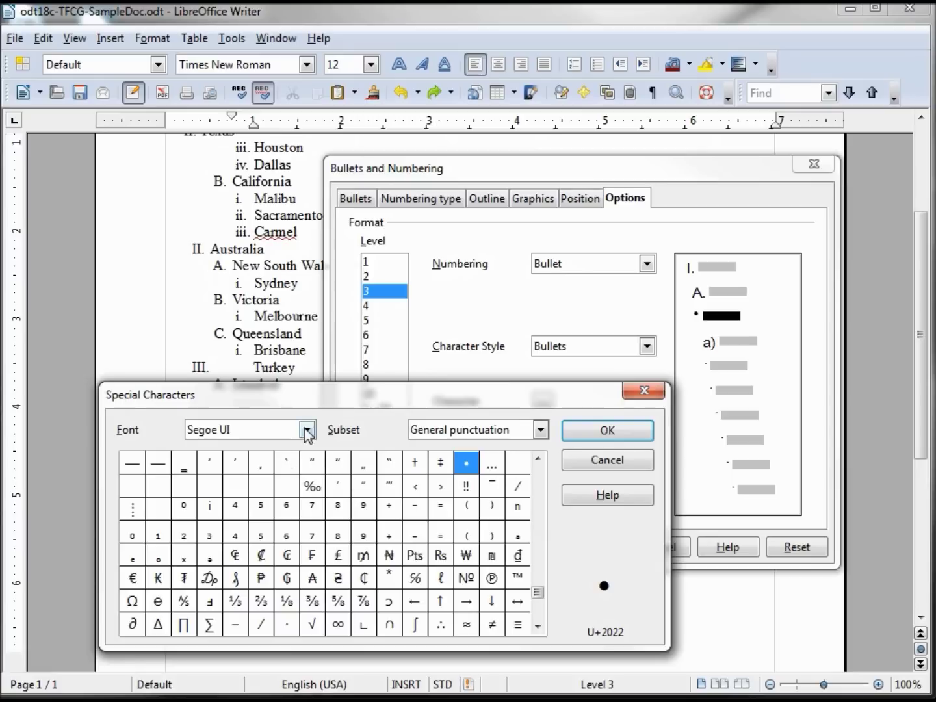
{"action": "left_click", "coordinate": [307, 429]}
{"action": "left_click_drag", "start_coordinate": [362, 477], "coordinate": [367, 523]}
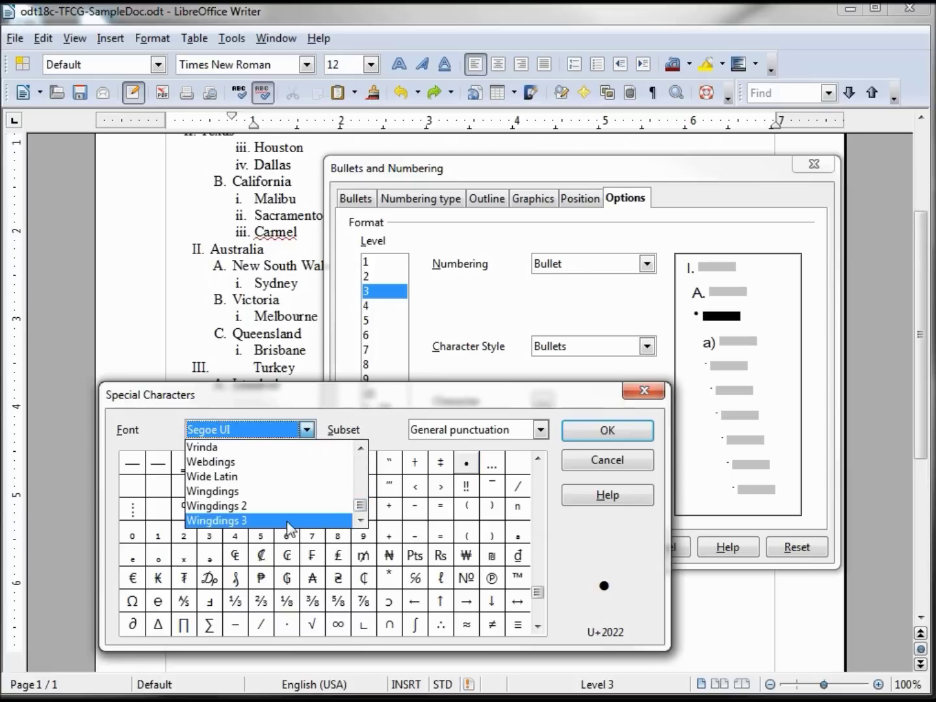
{"action": "left_click", "coordinate": [238, 507]}
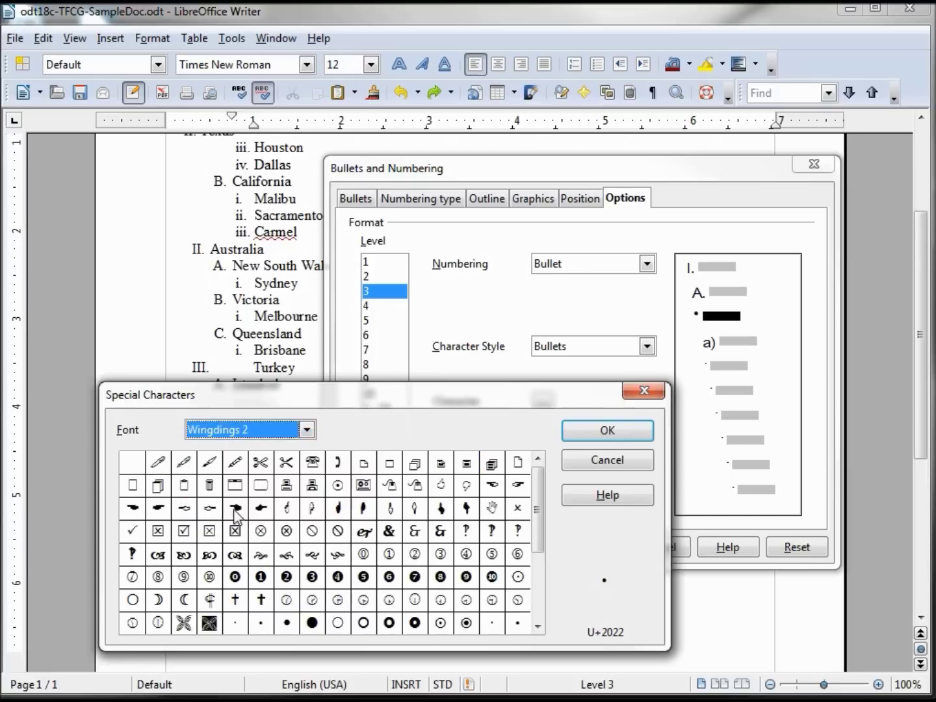
{"action": "left_click", "coordinate": [387, 622]}
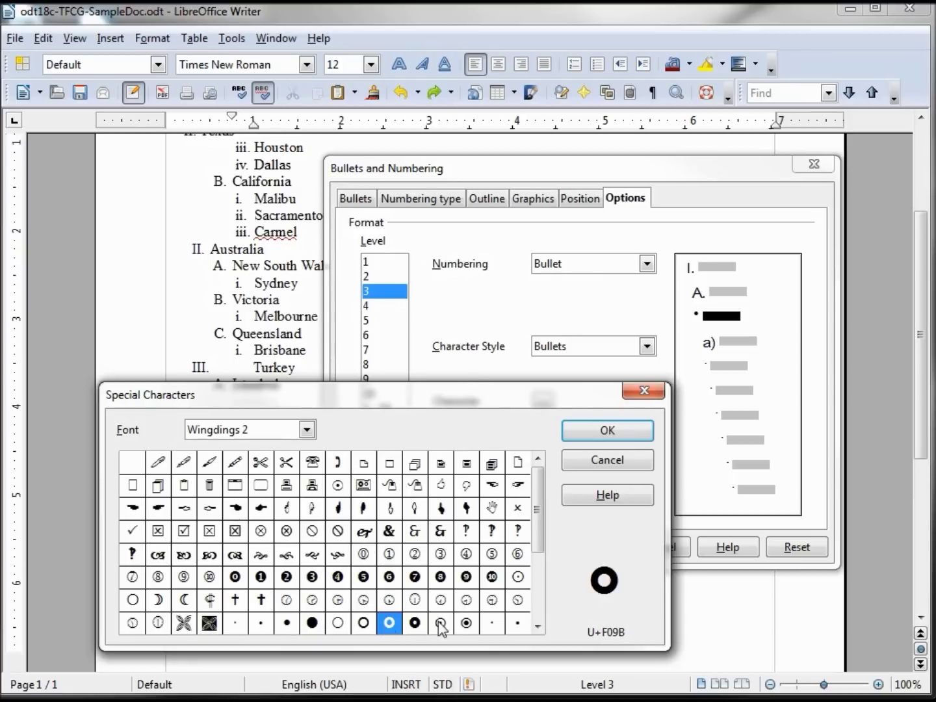
{"action": "left_click", "coordinate": [606, 431]}
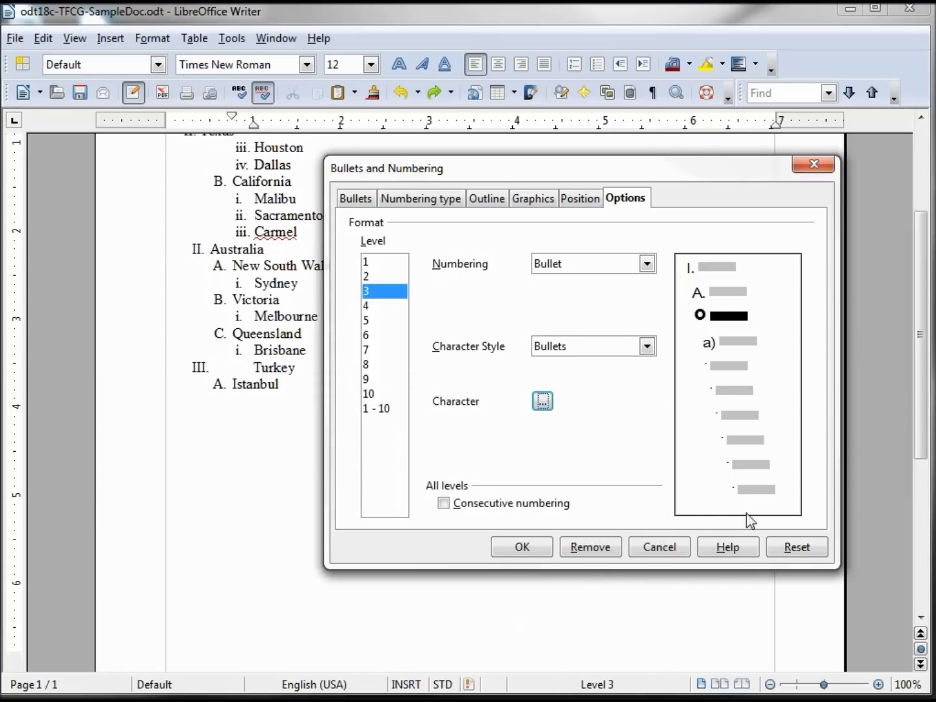
Reset level 3 and enter 'City-' as the text before the number
{"action": "left_click", "coordinate": [792, 546]}
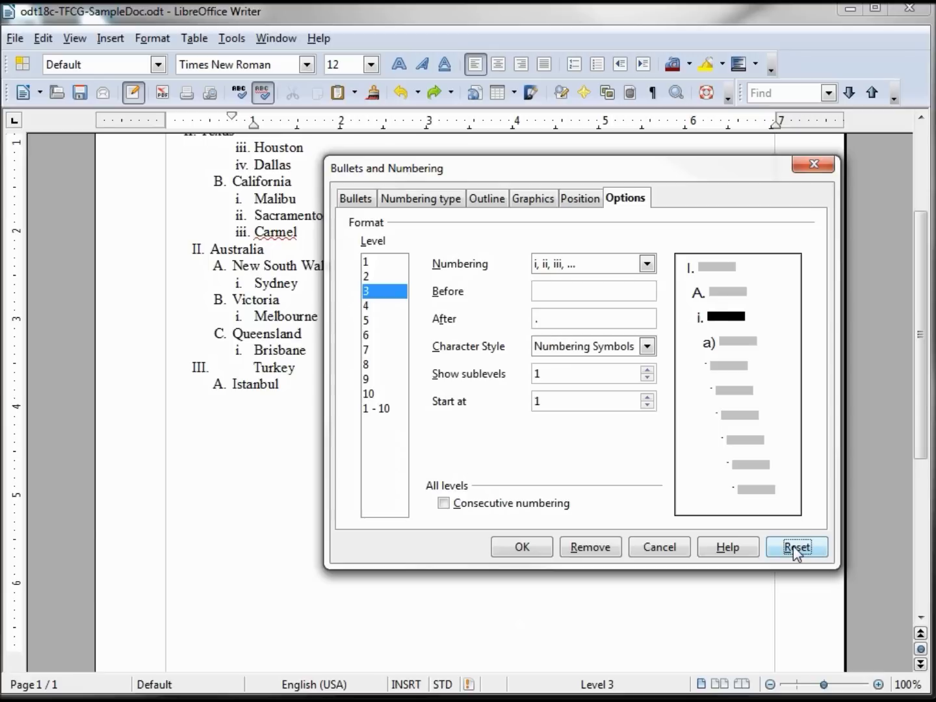
{"action": "left_click", "coordinate": [537, 291]}
{"action": "type", "text": "Cit"}
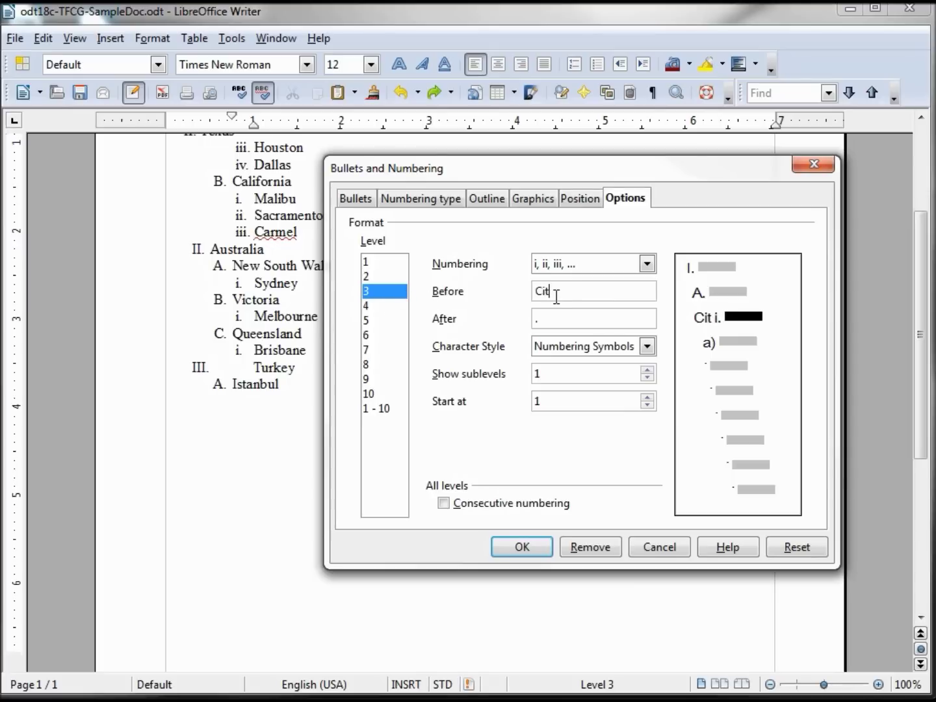
{"action": "type", "text": "y-"}
Give level 3 1, 2, 3 numbering with ')' after the number, and apply it
{"action": "left_click", "coordinate": [646, 264]}
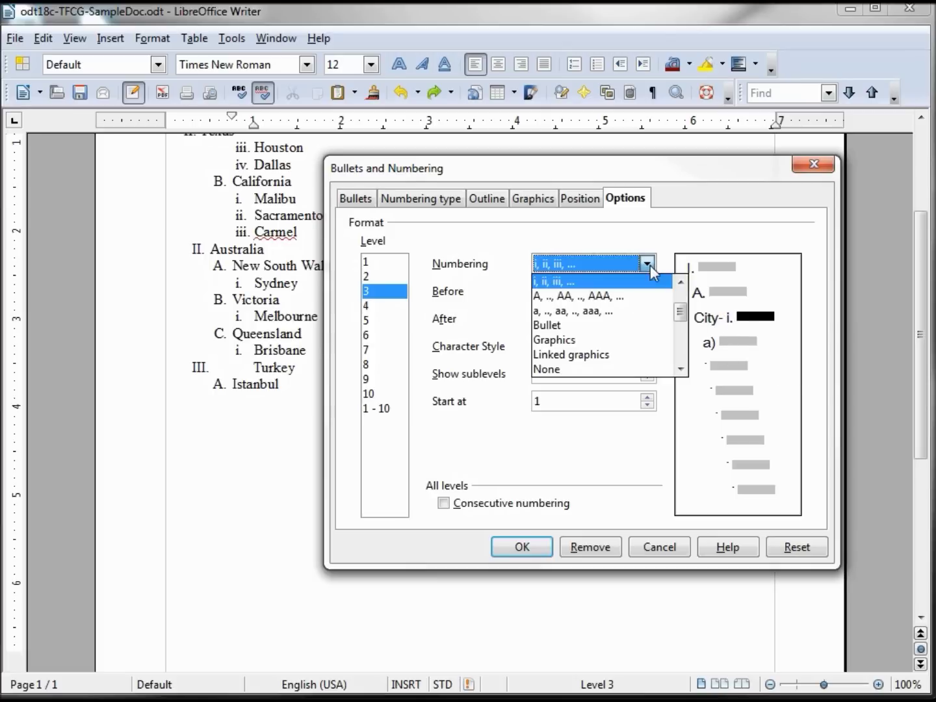
{"action": "scroll", "coordinate": [677, 305], "scroll_direction": "up", "scroll_amount": 1}
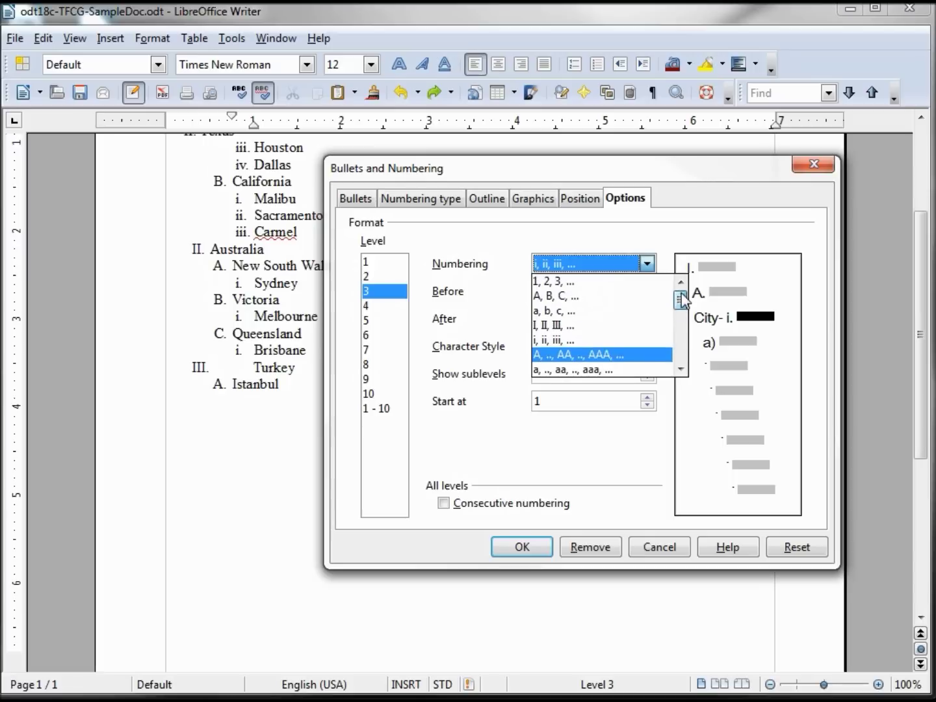
{"action": "left_click", "coordinate": [624, 283]}
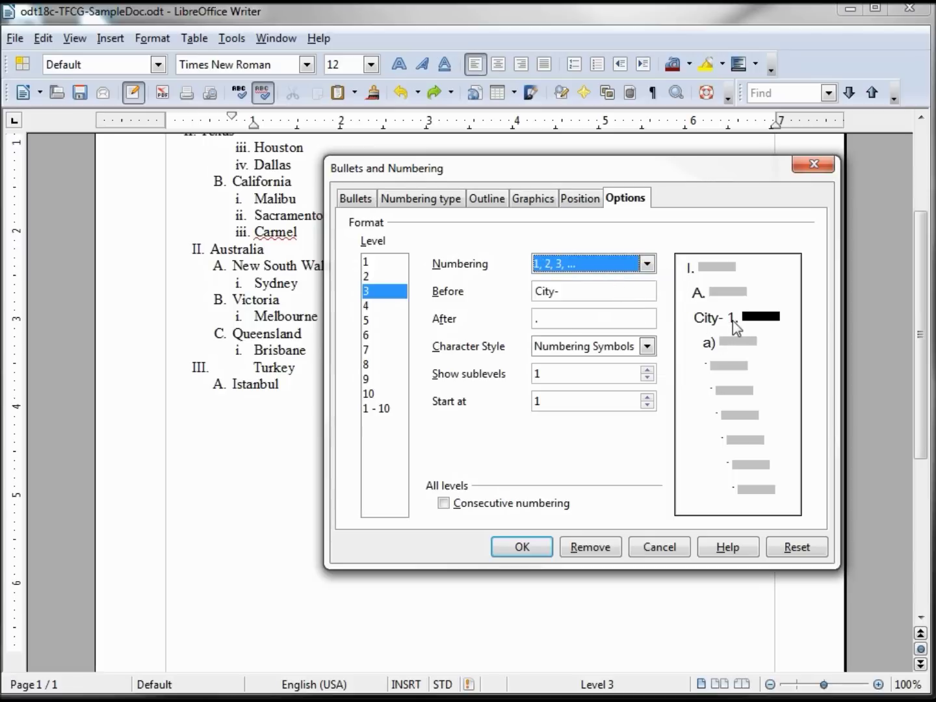
{"action": "left_click", "coordinate": [549, 319]}
{"action": "key", "text": "BackSpace"}
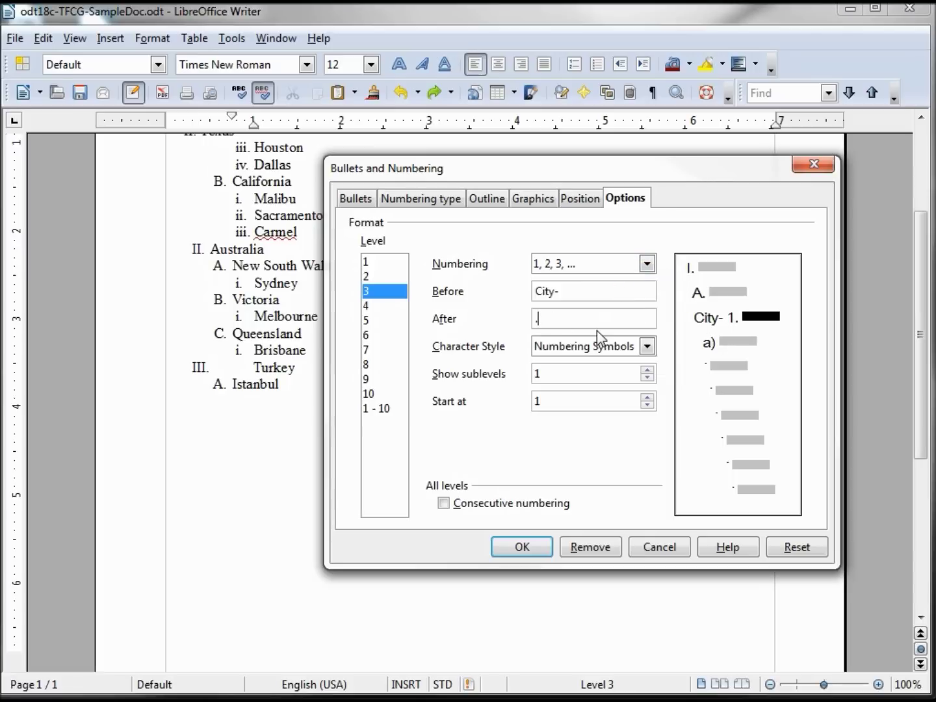
{"action": "type", "text": ")"}
{"action": "left_click", "coordinate": [511, 552]}
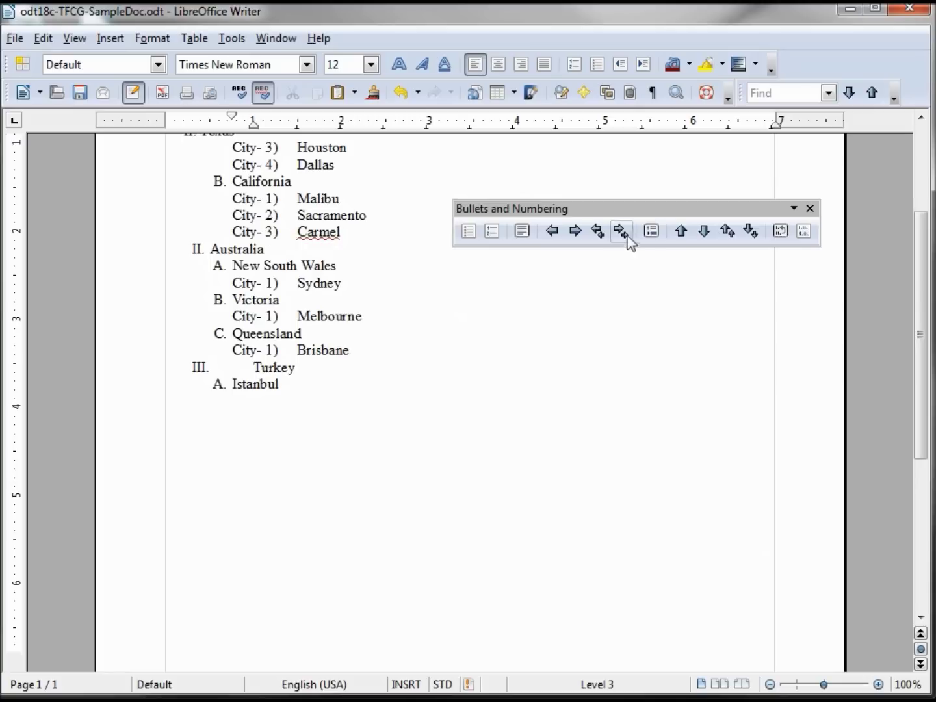
{"action": "left_click", "coordinate": [803, 231]}
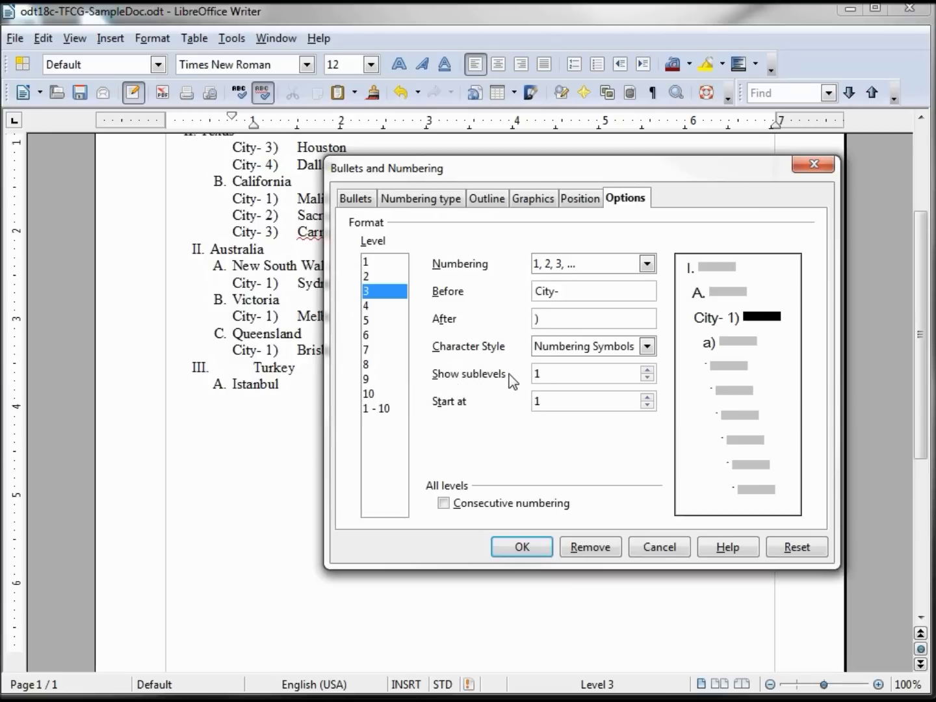
Set level 3 to show 3 sublevels starting at 10, apply it, then undo the change
{"action": "left_click", "coordinate": [646, 371]}
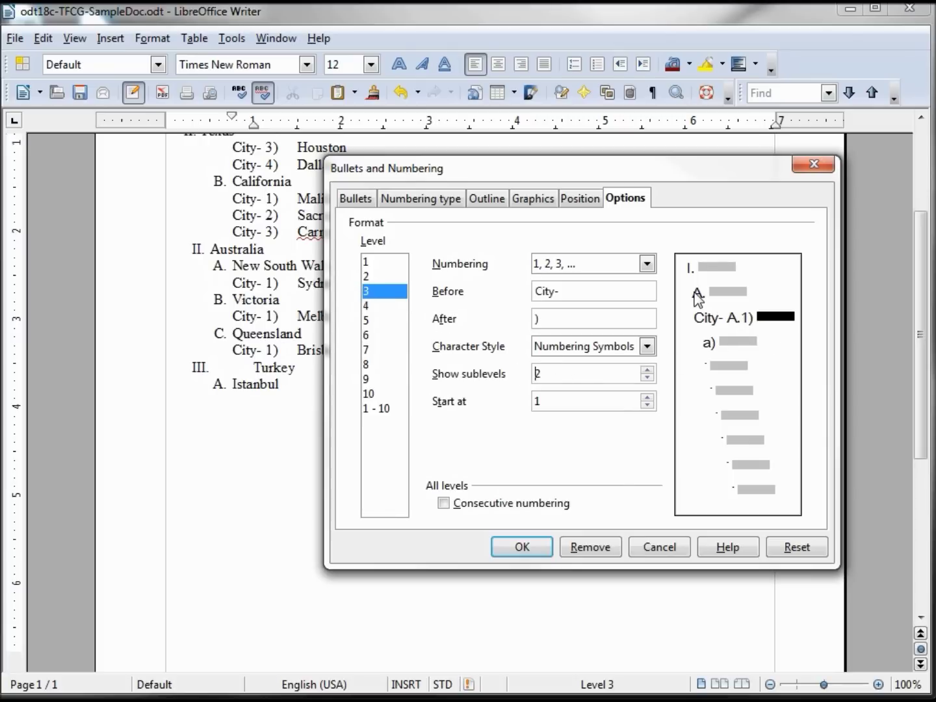
{"action": "left_click", "coordinate": [647, 370]}
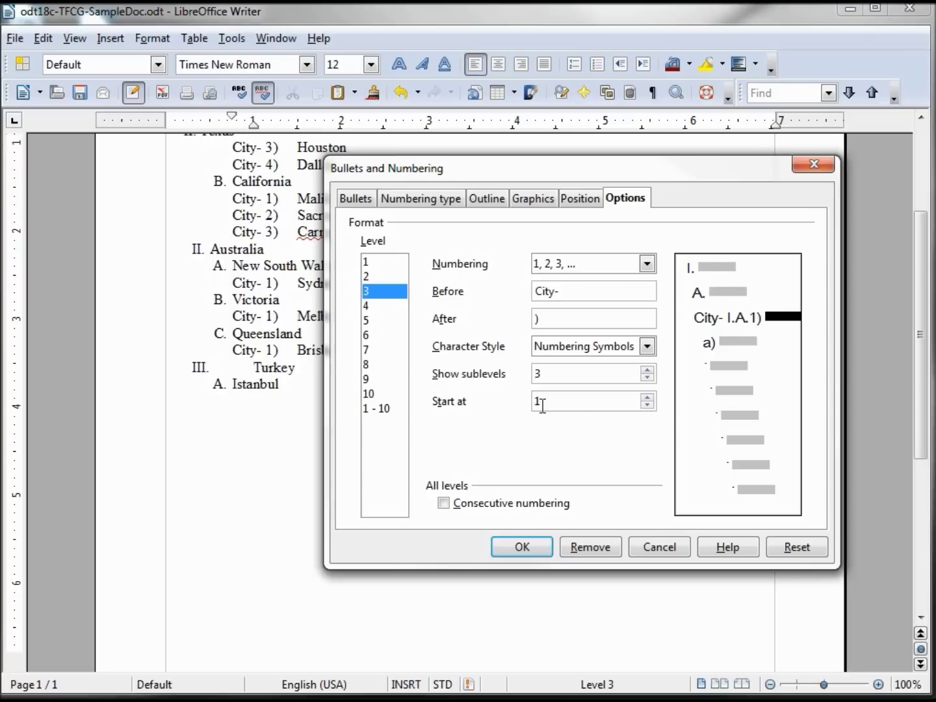
{"action": "left_click", "coordinate": [647, 397]}
{"action": "left_click", "coordinate": [647, 397]}
{"action": "left_click", "coordinate": [647, 398]}
{"action": "left_click", "coordinate": [647, 397]}
{"action": "left_click", "coordinate": [647, 398]}
{"action": "left_click", "coordinate": [647, 397]}
{"action": "left_click", "coordinate": [648, 398]}
{"action": "left_click", "coordinate": [648, 398]}
{"action": "left_click", "coordinate": [647, 397]}
{"action": "left_click", "coordinate": [647, 398]}
{"action": "left_click", "coordinate": [647, 405]}
{"action": "left_click", "coordinate": [510, 547]}
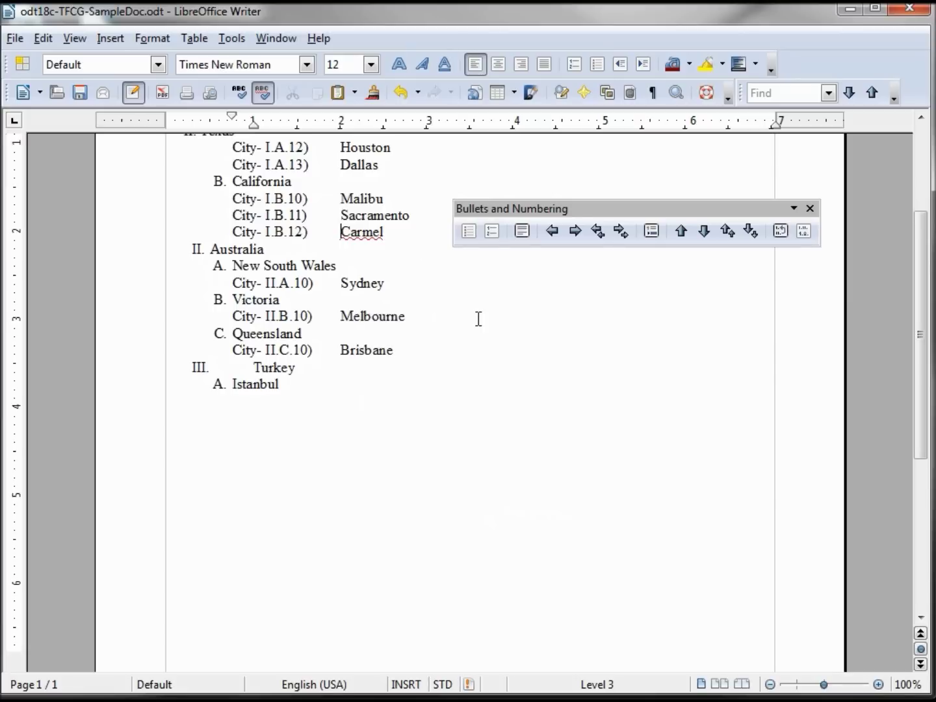
{"action": "key", "text": "ctrl+z"}
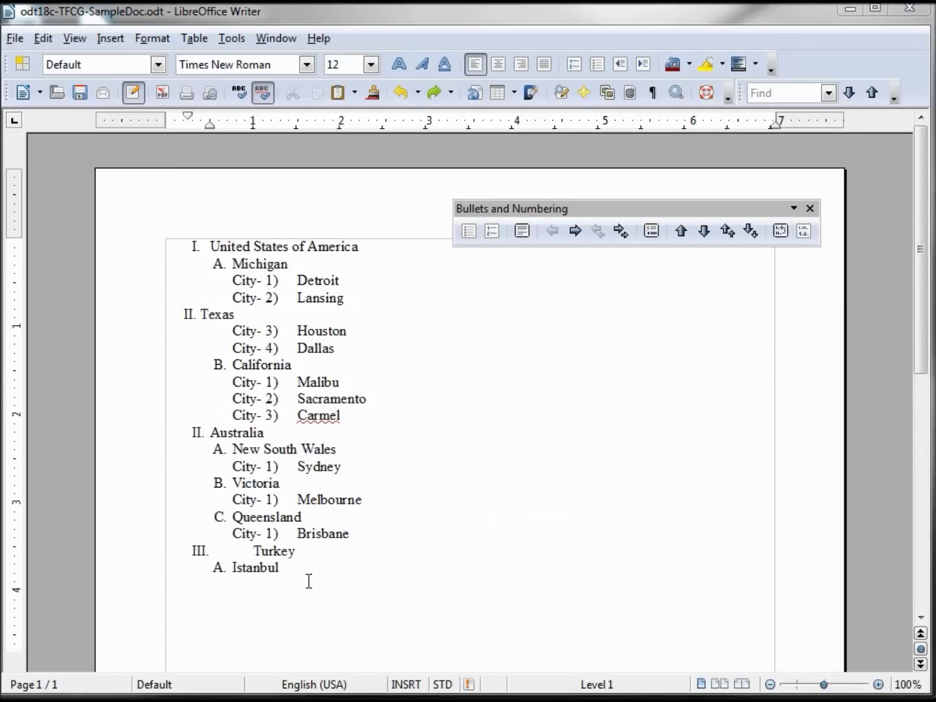
Apply the I., A., i., a) outline preset to the whole list, then undo it
{"action": "left_click_drag", "start_coordinate": [309, 573], "coordinate": [157, 242]}
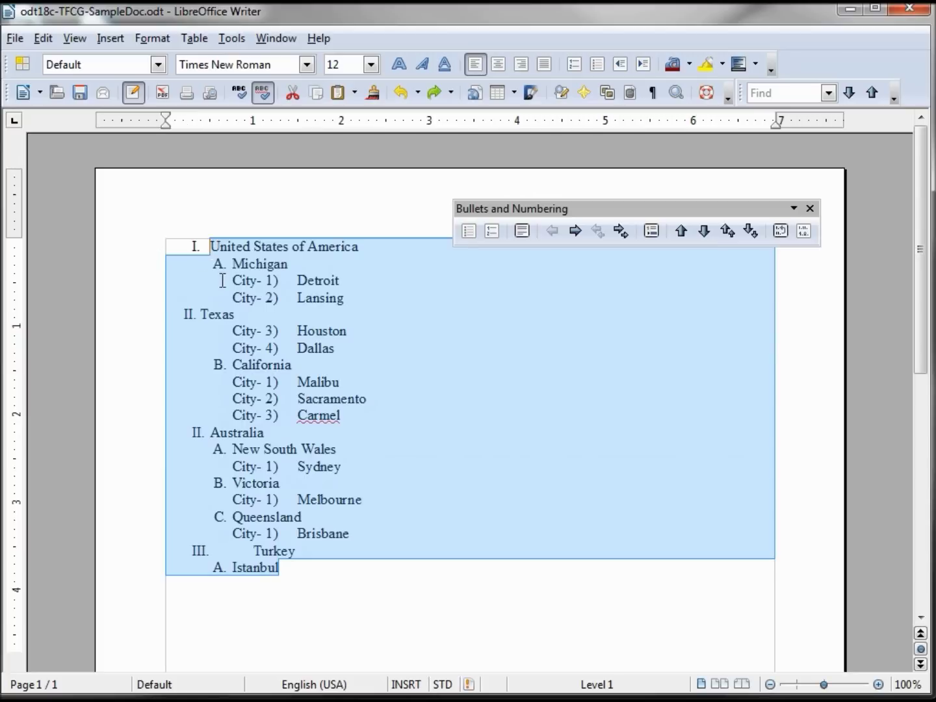
{"action": "left_click", "coordinate": [804, 231]}
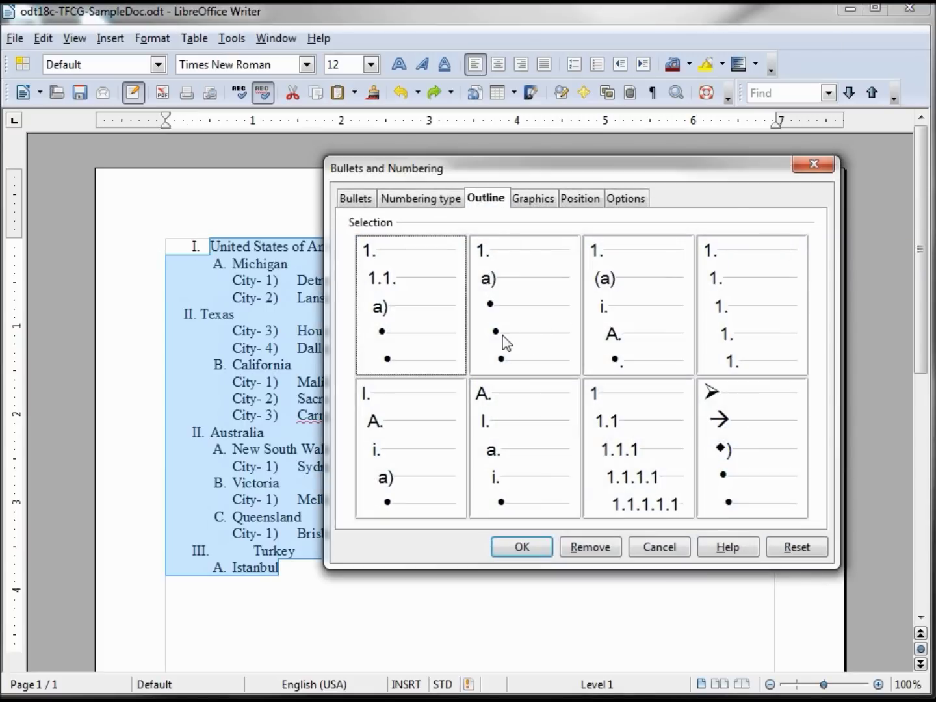
{"action": "left_click", "coordinate": [400, 418]}
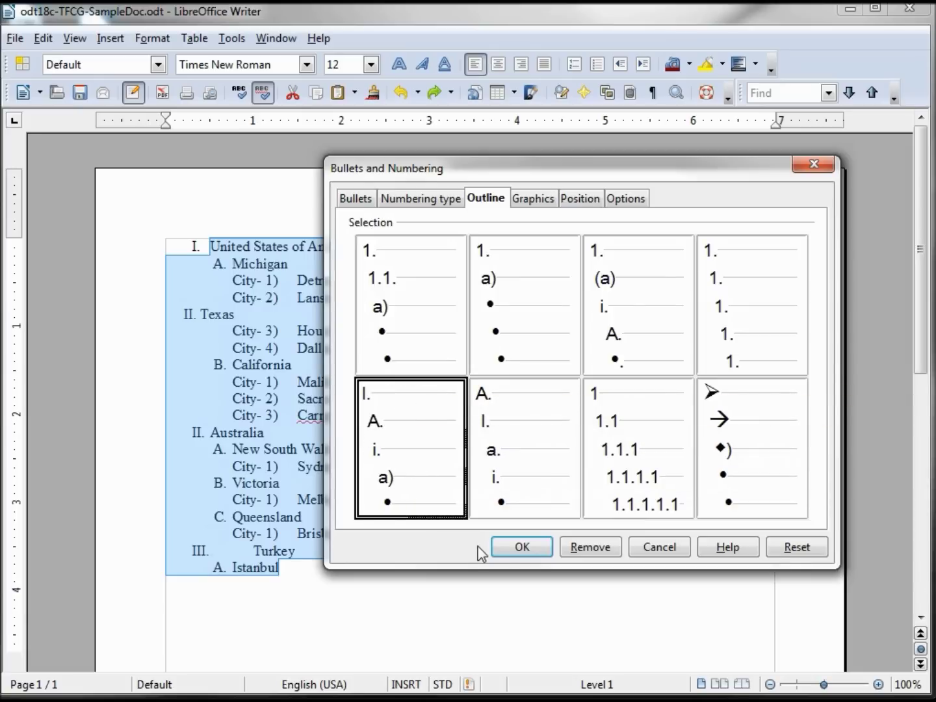
{"action": "left_click", "coordinate": [506, 549]}
{"action": "left_click", "coordinate": [633, 606]}
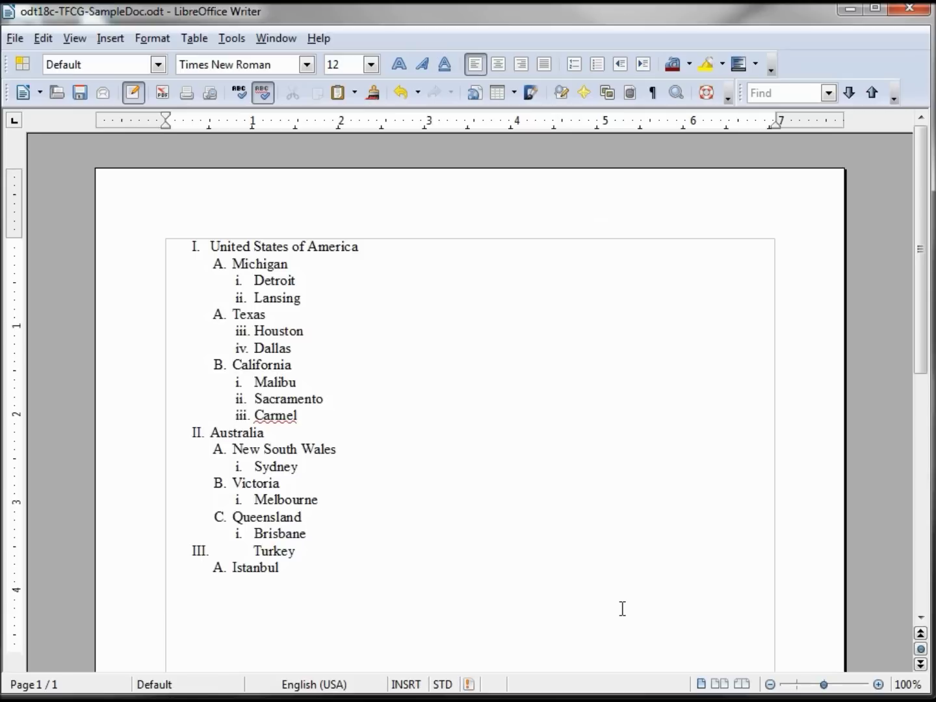
{"action": "key", "text": "ctrl+z"}
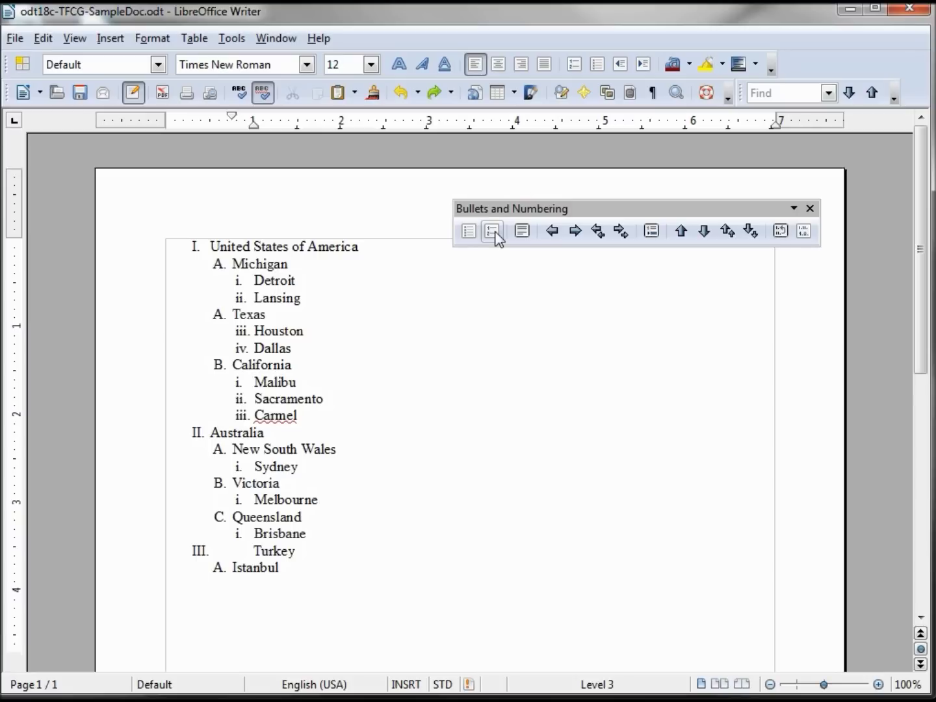
Toggle numbering on Detroit, demote it twice, then demote and re-promote Michigan with its cities
{"action": "left_click", "coordinate": [493, 231]}
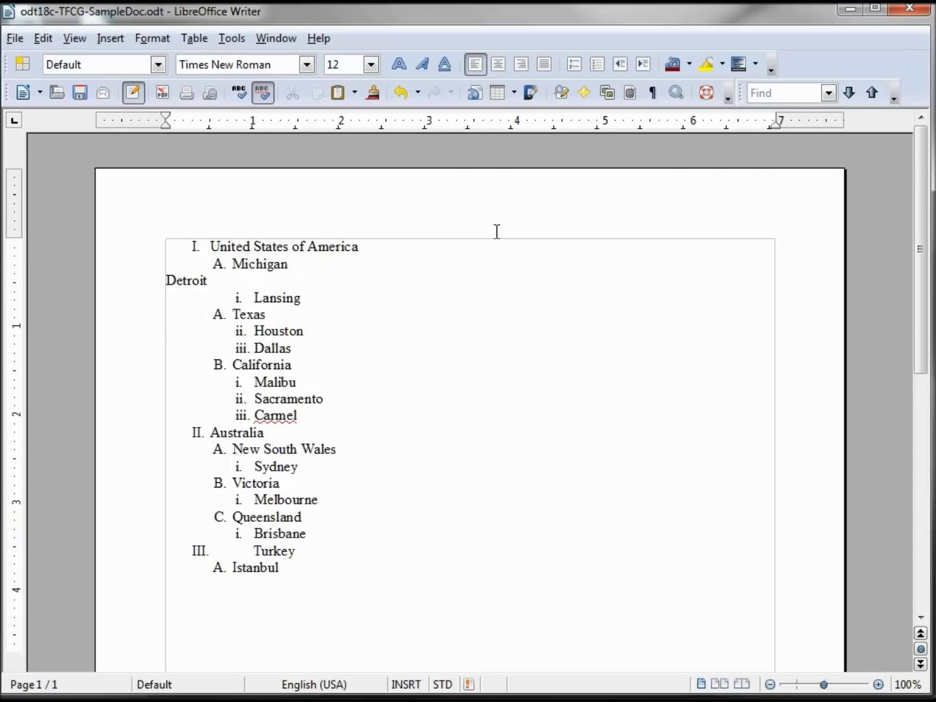
{"action": "left_click", "coordinate": [574, 66]}
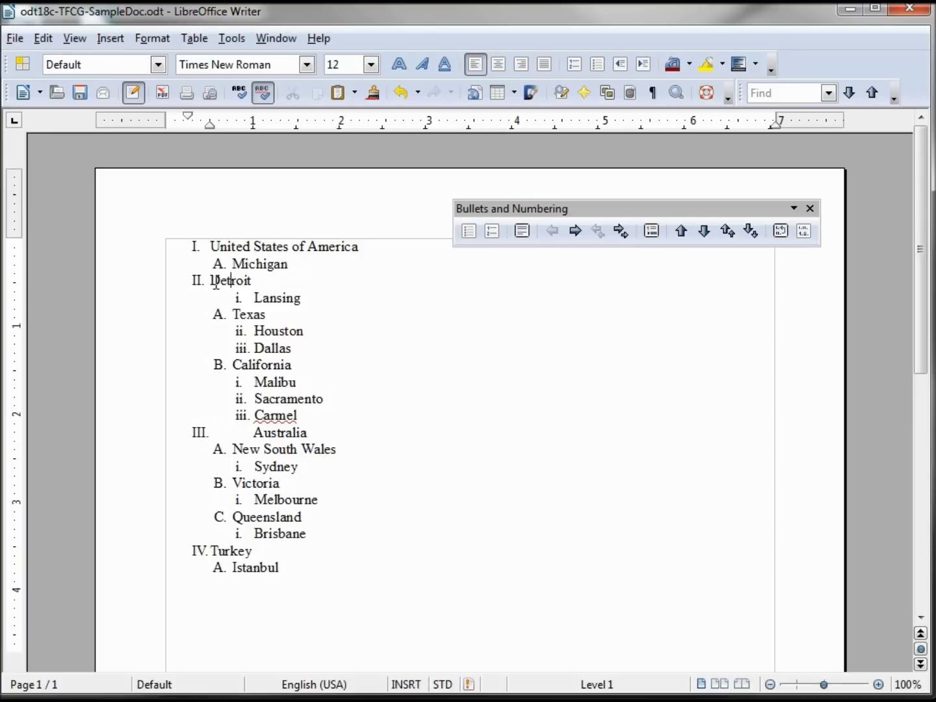
{"action": "left_click", "coordinate": [575, 231]}
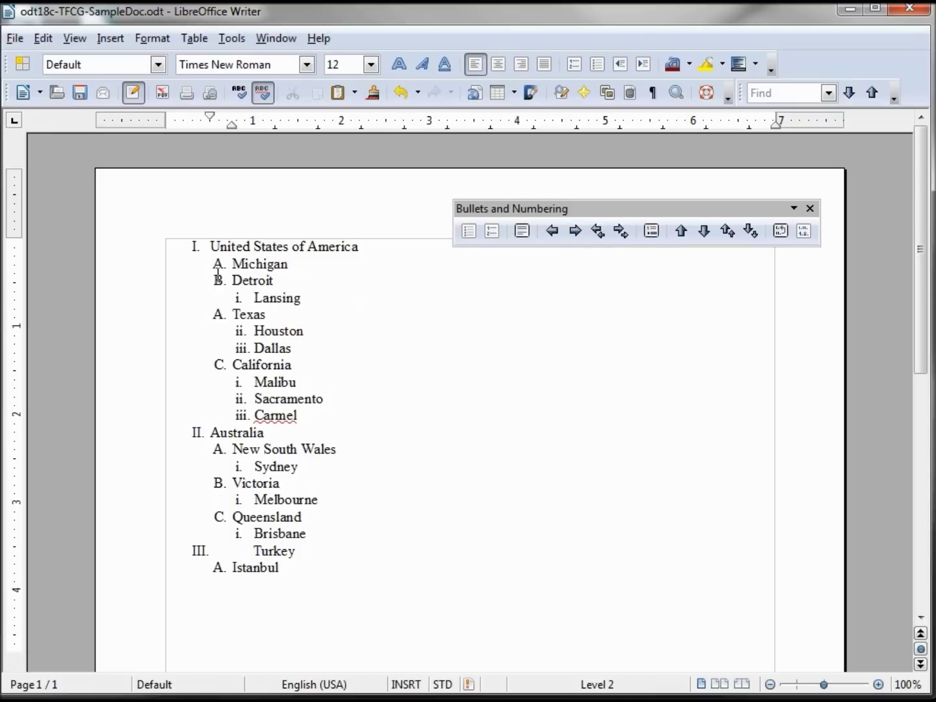
{"action": "left_click", "coordinate": [576, 232]}
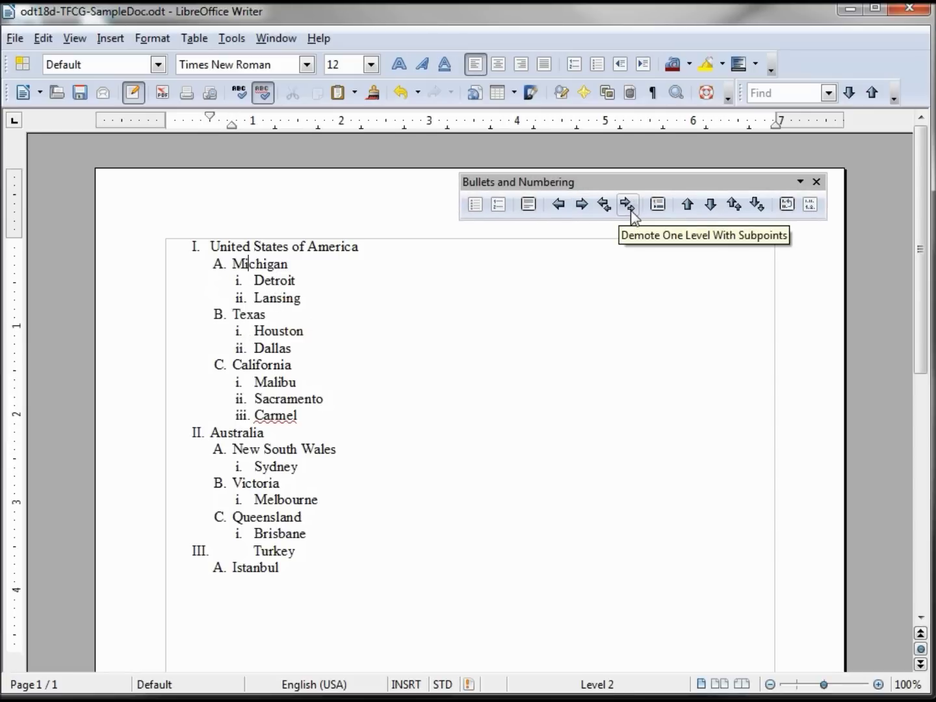
{"action": "left_click", "coordinate": [627, 205]}
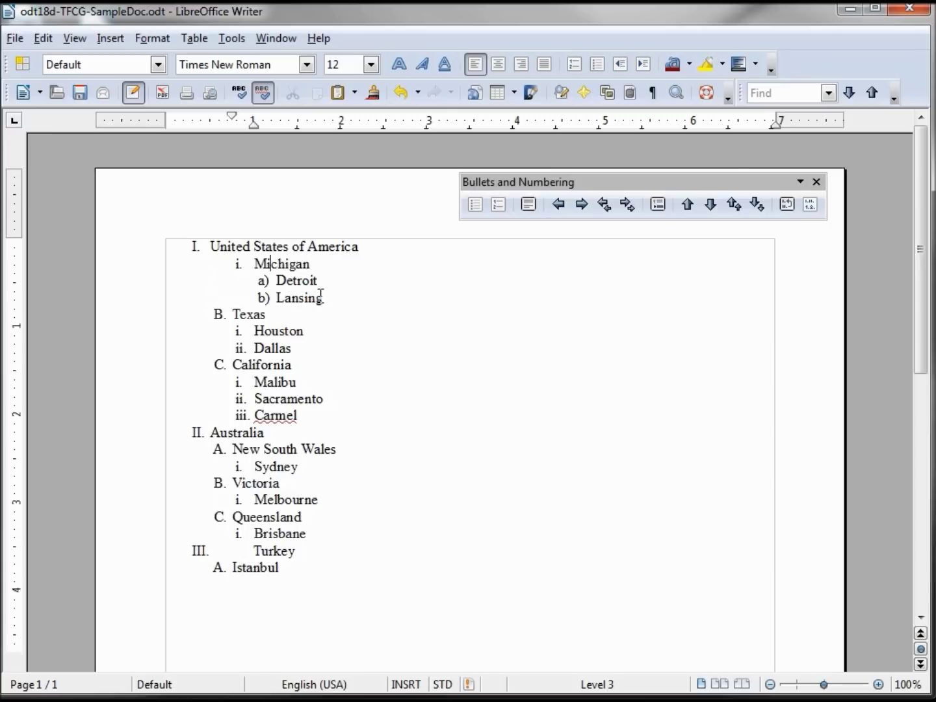
{"action": "left_click", "coordinate": [603, 205]}
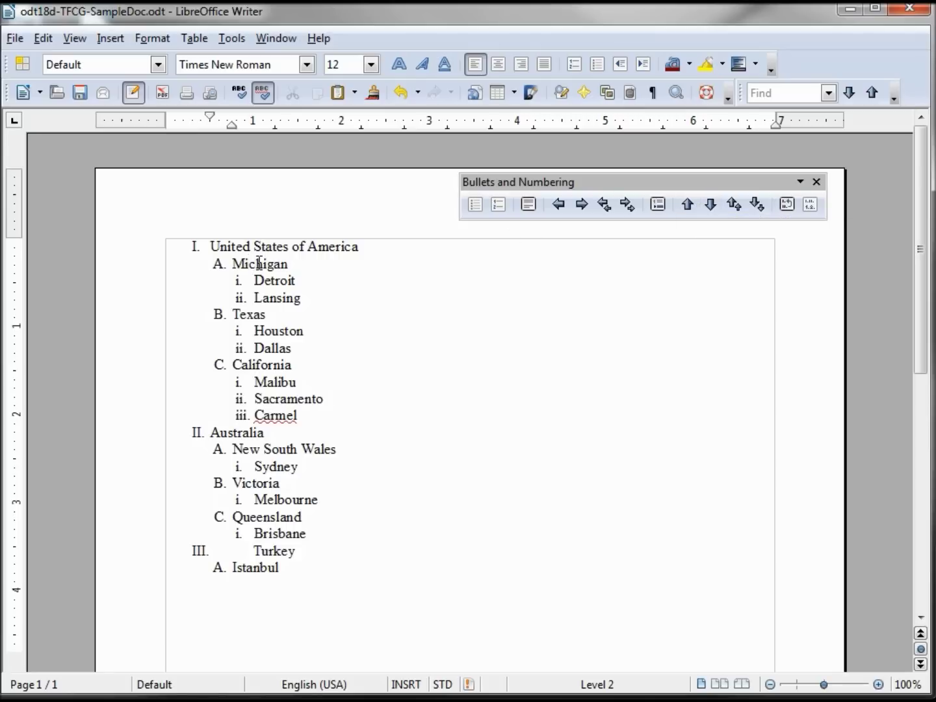
Move Michigan down past Detroit, Lansing and Texas, then bring it back above Detroit
{"action": "left_click", "coordinate": [710, 205]}
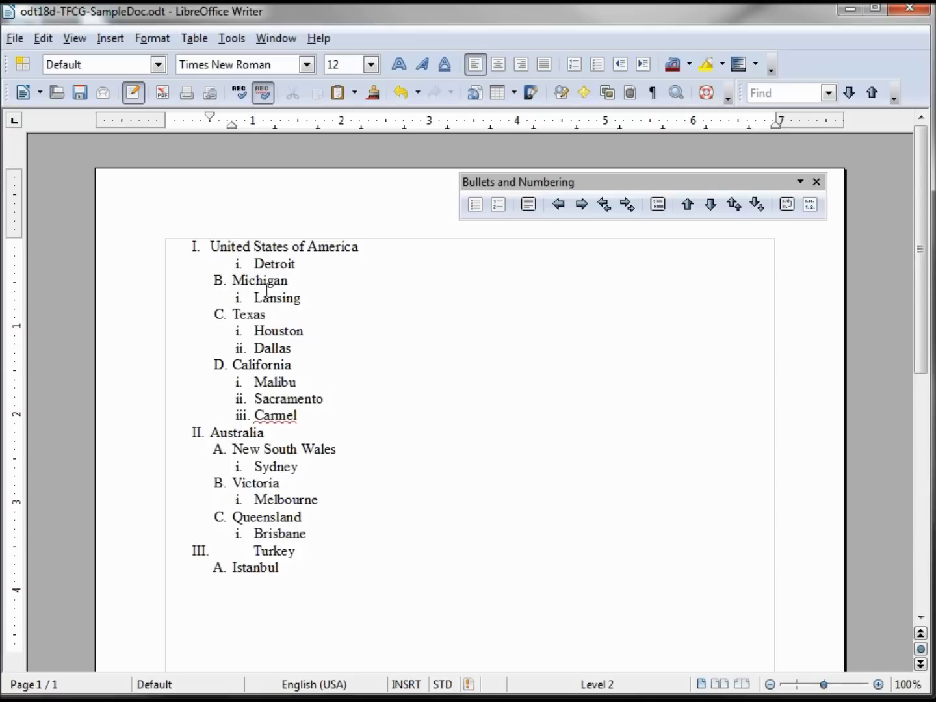
{"action": "left_click", "coordinate": [710, 205]}
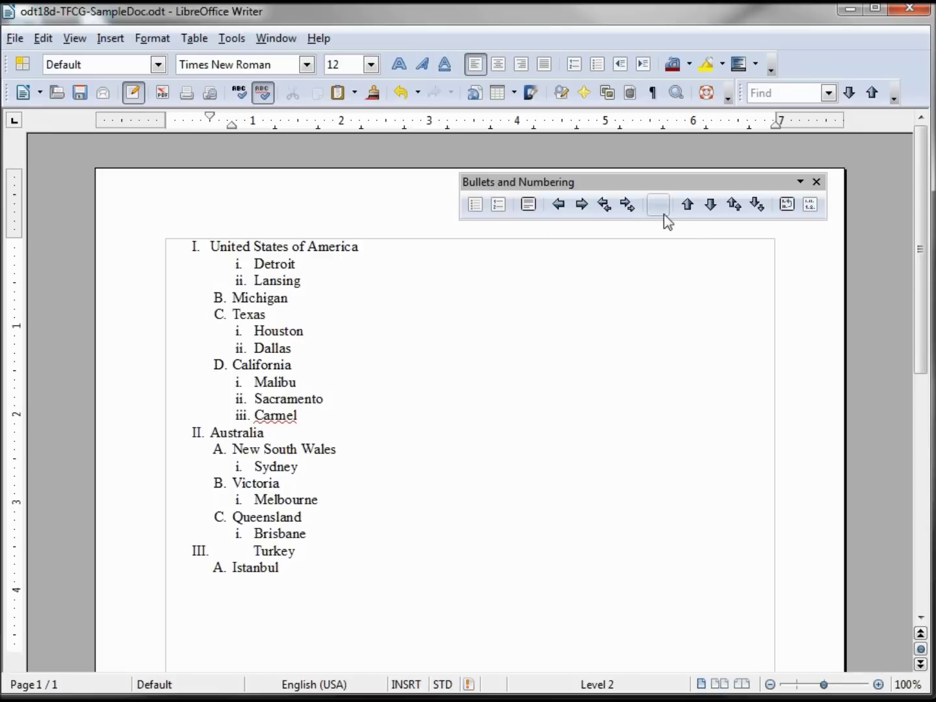
{"action": "left_click", "coordinate": [715, 204]}
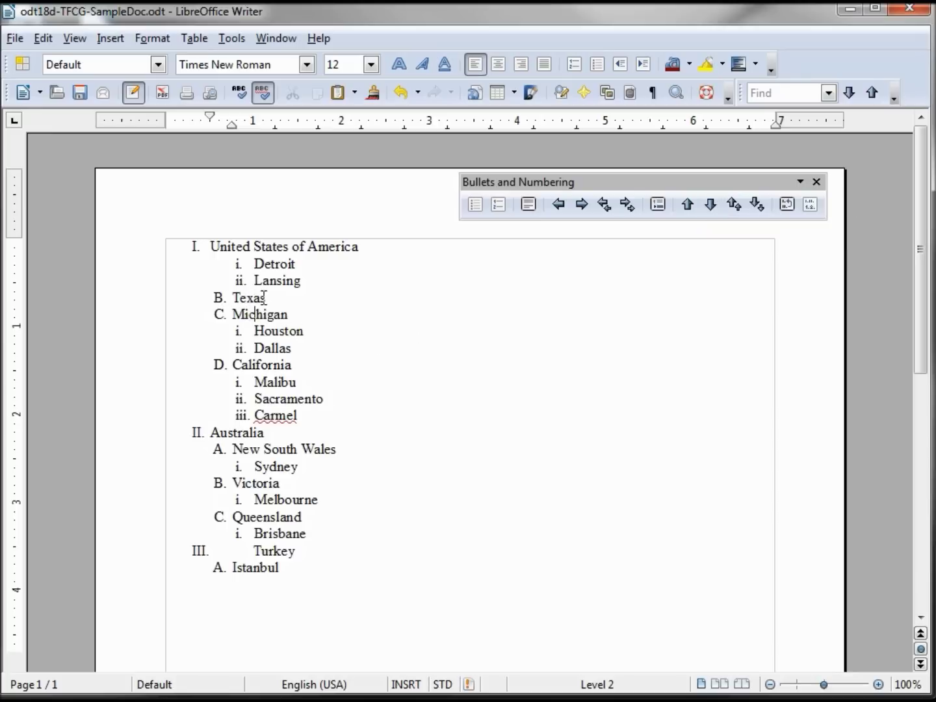
{"action": "left_click", "coordinate": [687, 205]}
{"action": "left_click", "coordinate": [687, 206]}
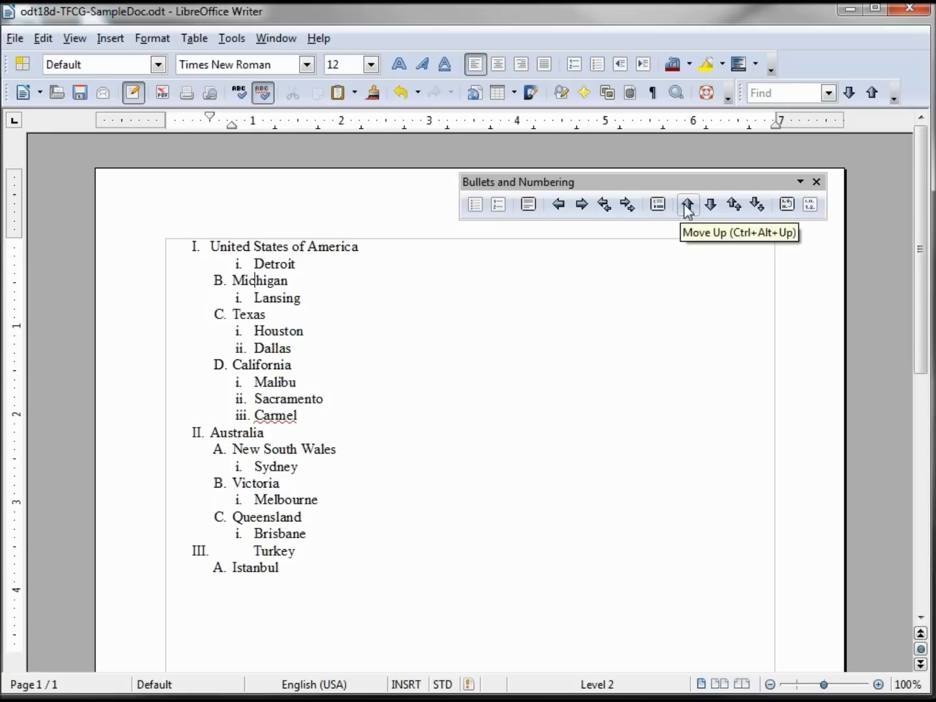
{"action": "left_click", "coordinate": [687, 205]}
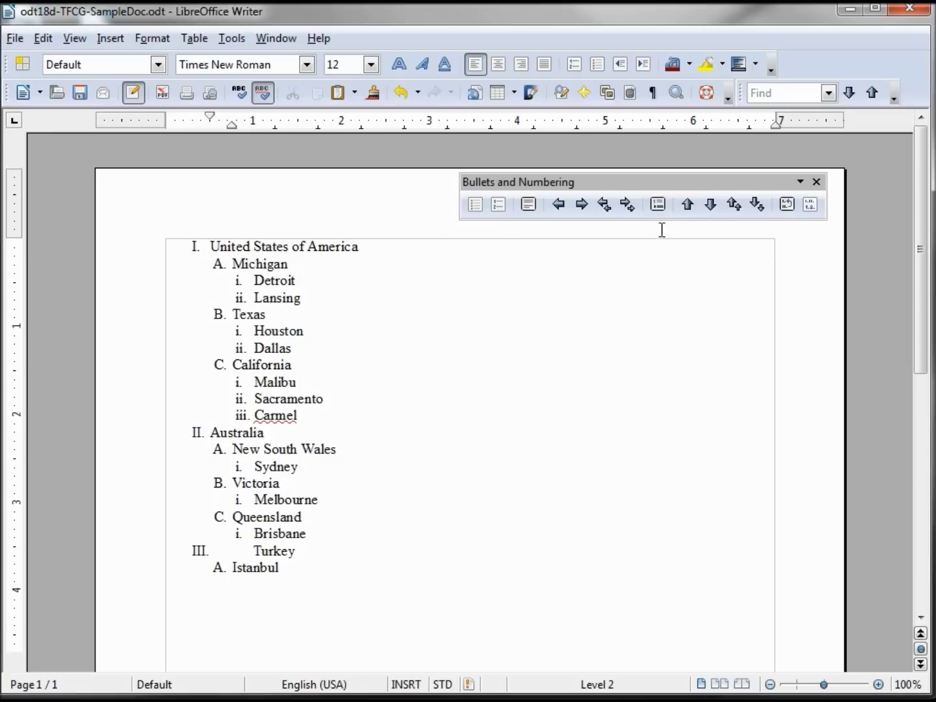
{"action": "left_click", "coordinate": [712, 206]}
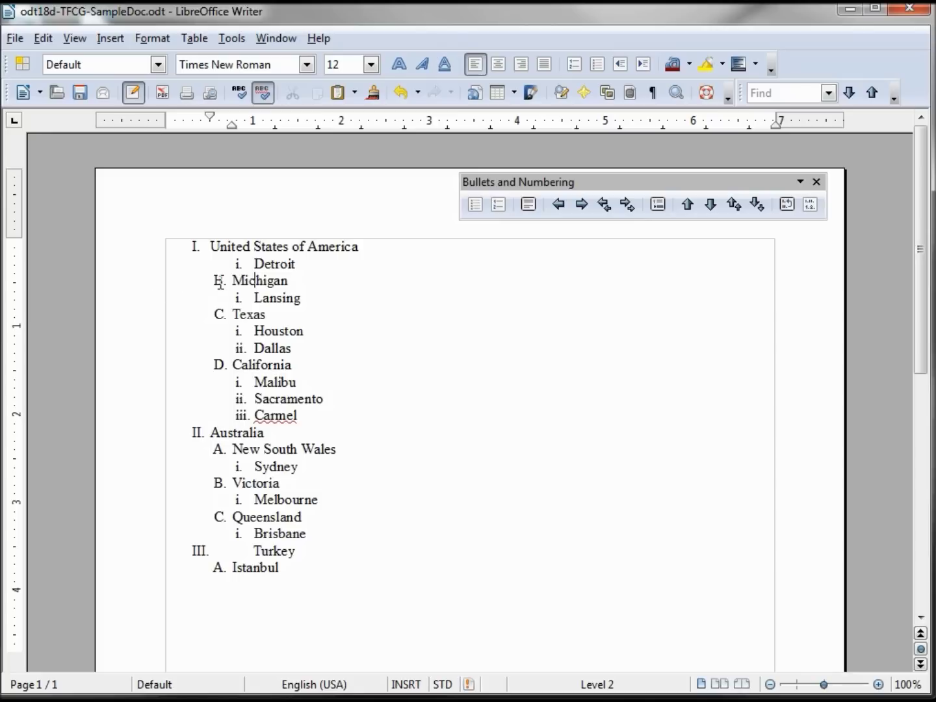
{"action": "left_click", "coordinate": [687, 205]}
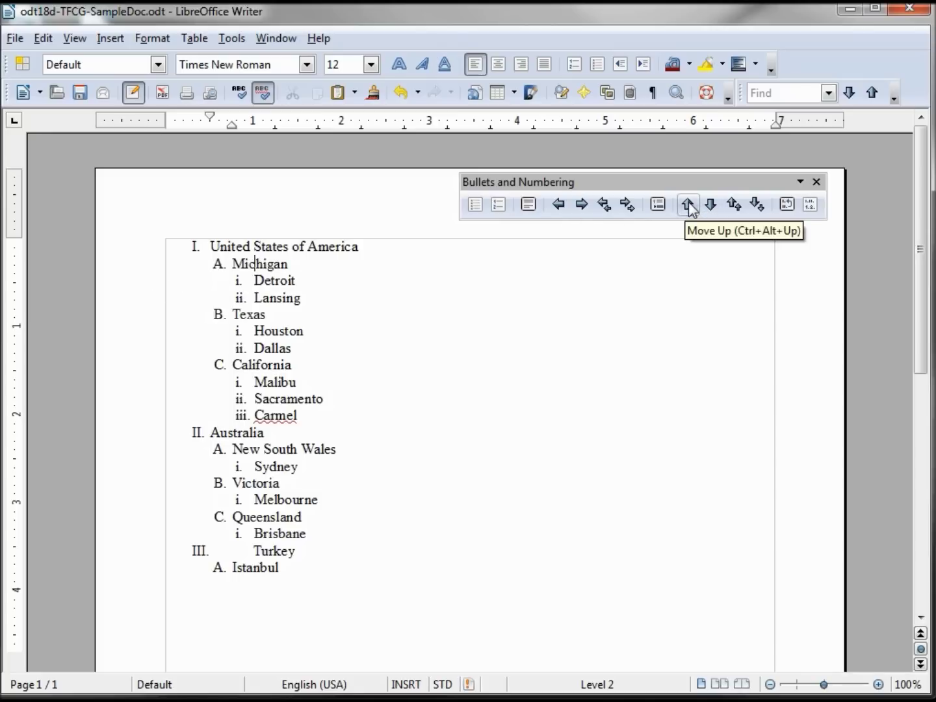
Move Michigan together with its cities below Texas and then below California
{"action": "left_click", "coordinate": [757, 206]}
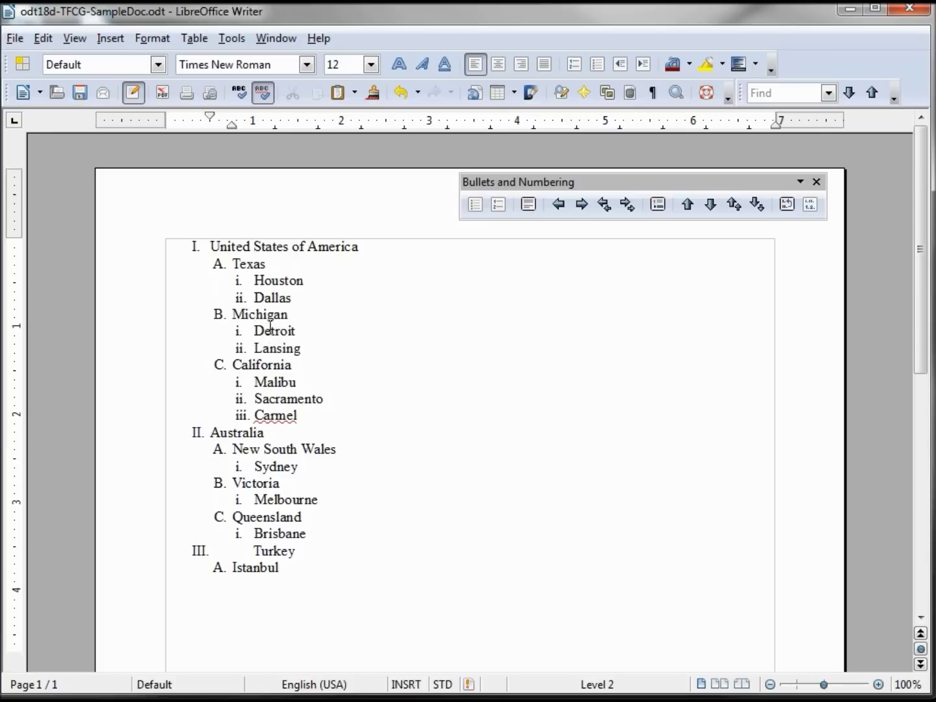
{"action": "left_click", "coordinate": [756, 205]}
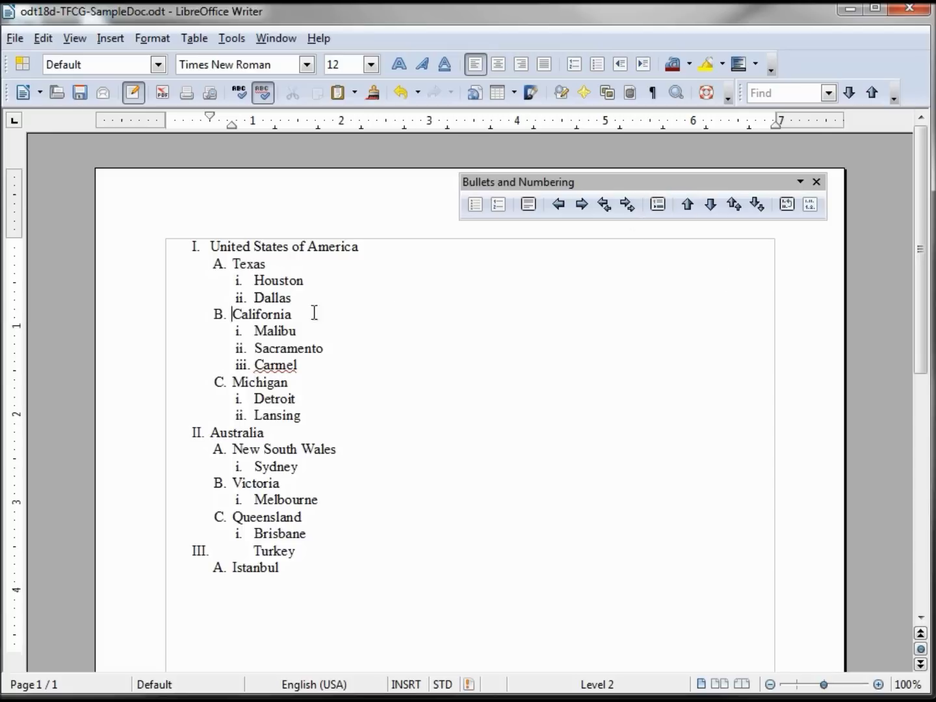
{"action": "left_click", "coordinate": [293, 316]}
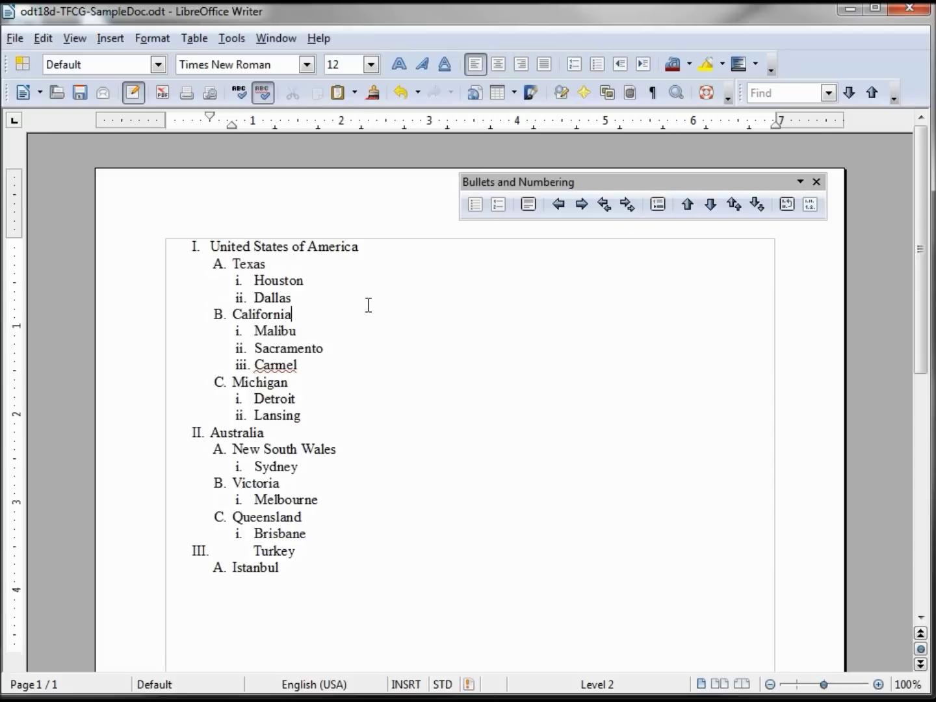
Add the unnumbered note '(California is on the west coast)' under California in italic 8 pt
{"action": "left_click", "coordinate": [658, 206]}
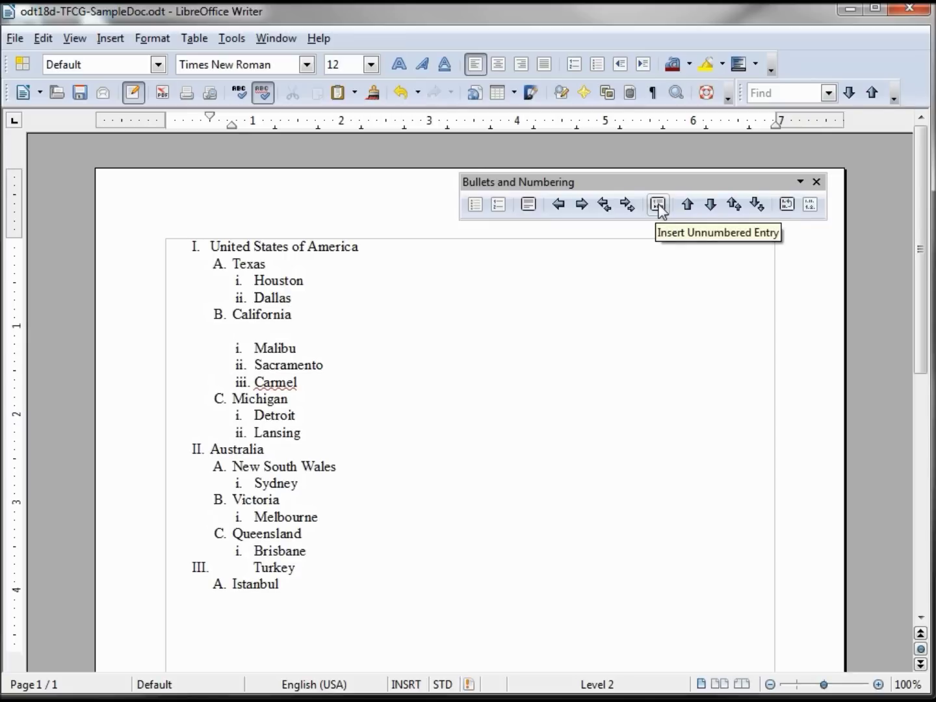
{"action": "type", "text": "California is on the west coast"}
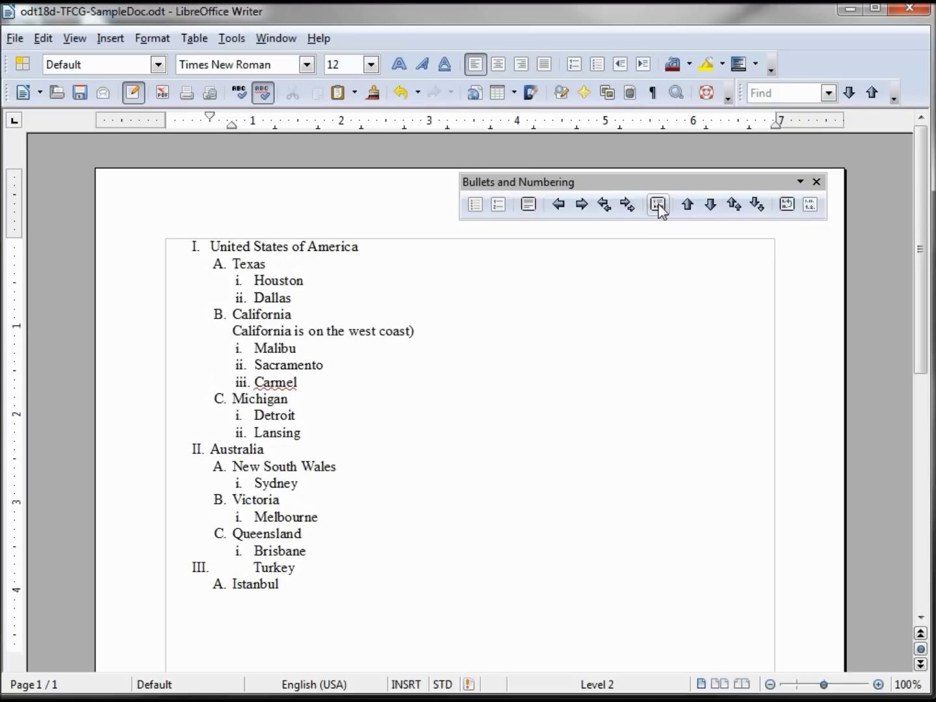
{"action": "type", "text": "("}
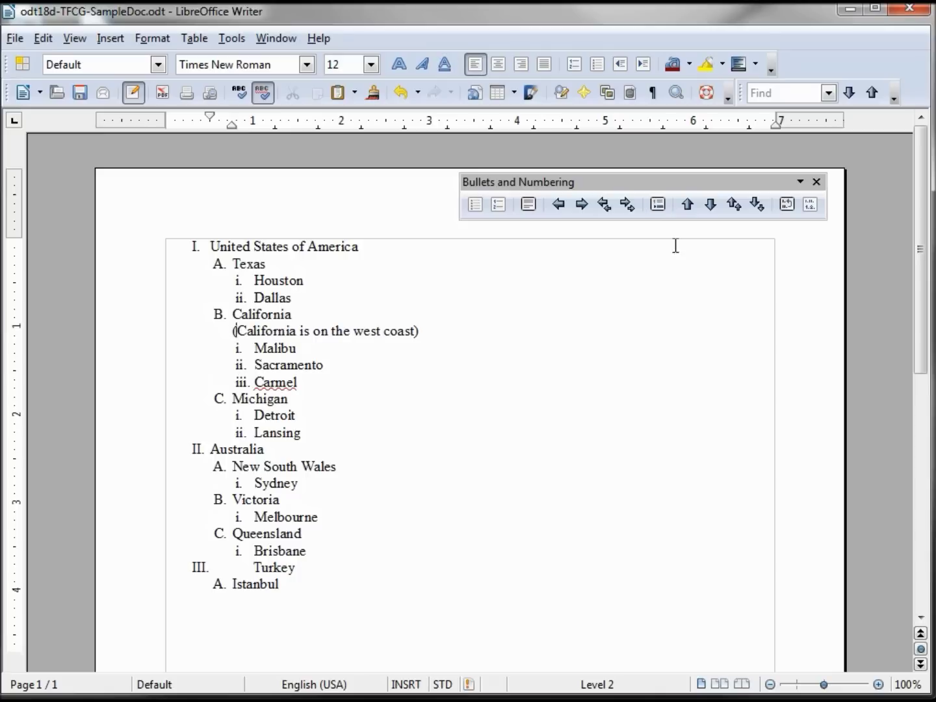
{"action": "triple_click", "coordinate": [294, 332]}
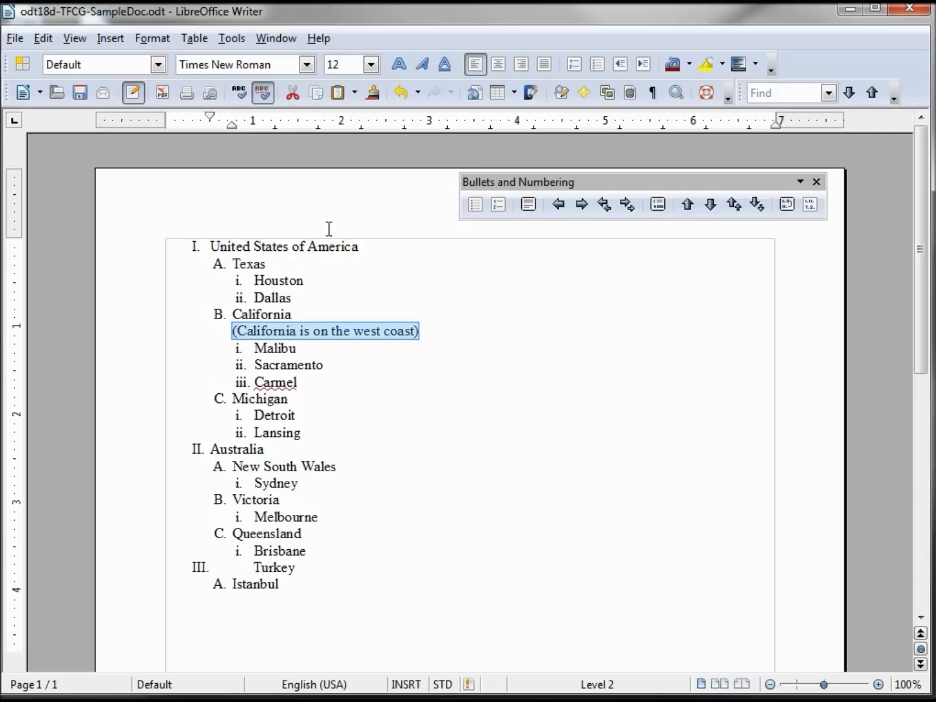
{"action": "left_click", "coordinate": [422, 63]}
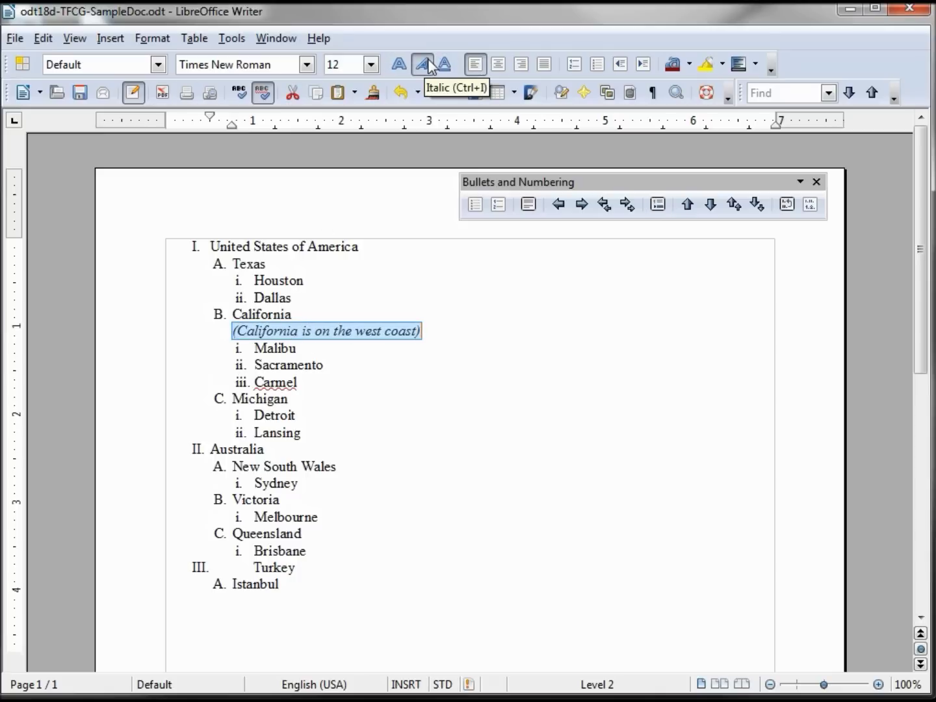
{"action": "left_click", "coordinate": [370, 64]}
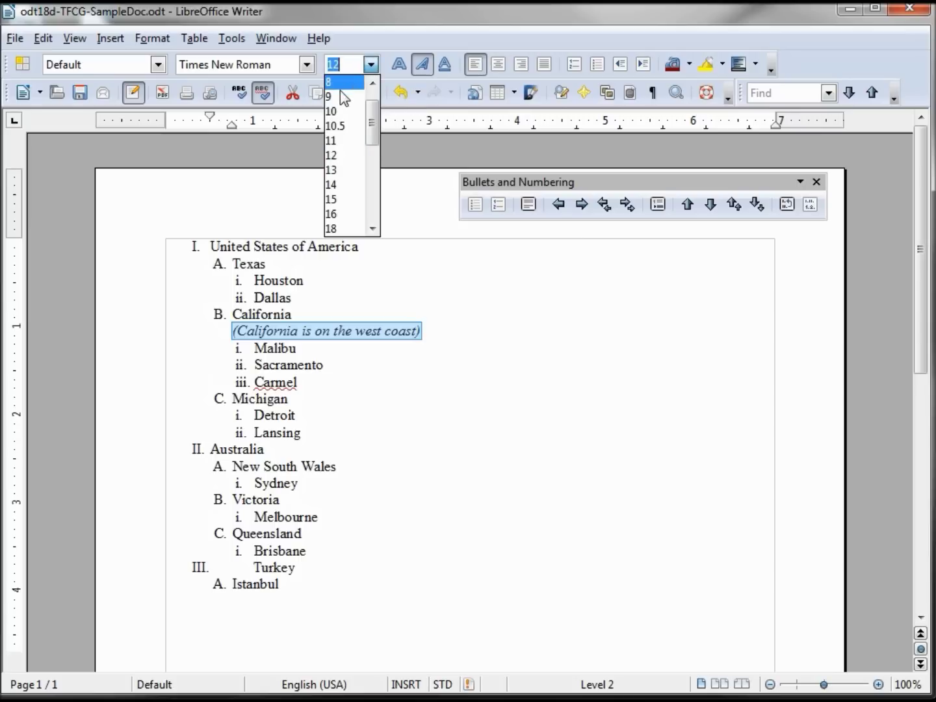
{"action": "left_click", "coordinate": [339, 95]}
{"action": "left_click", "coordinate": [320, 332]}
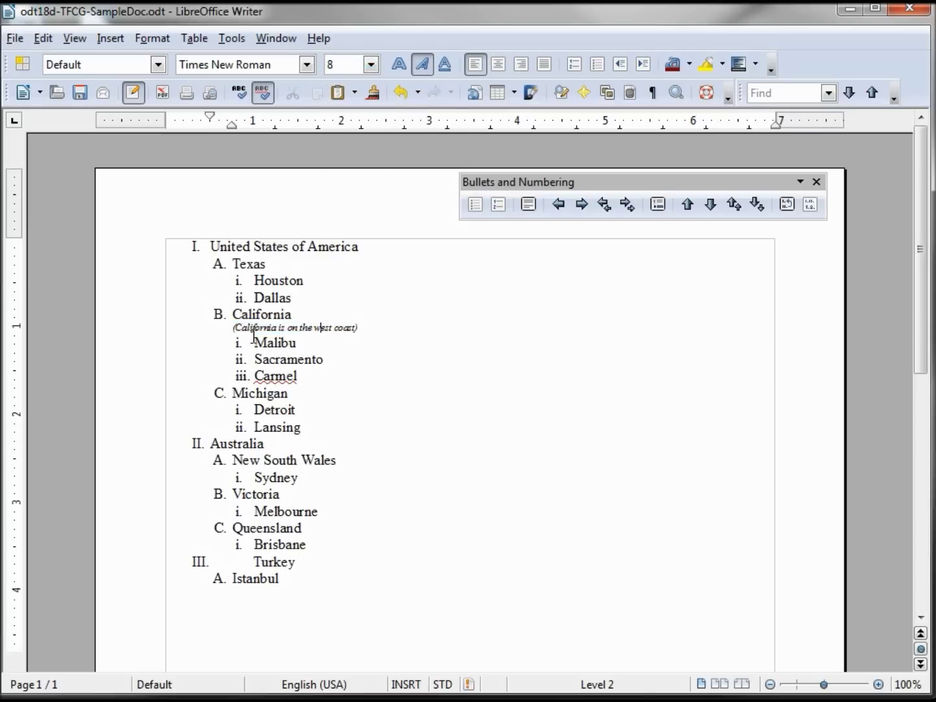
{"action": "key", "text": "ctrl+z"}
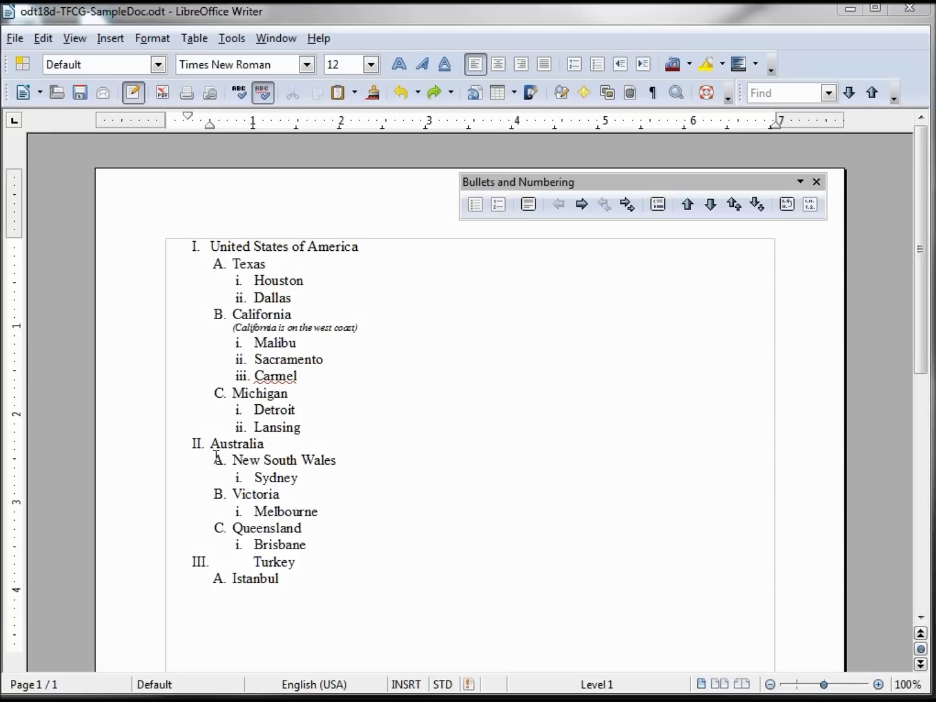
Restart numbering at Australia so it reads I. and Turkey II
{"action": "left_click", "coordinate": [786, 204]}
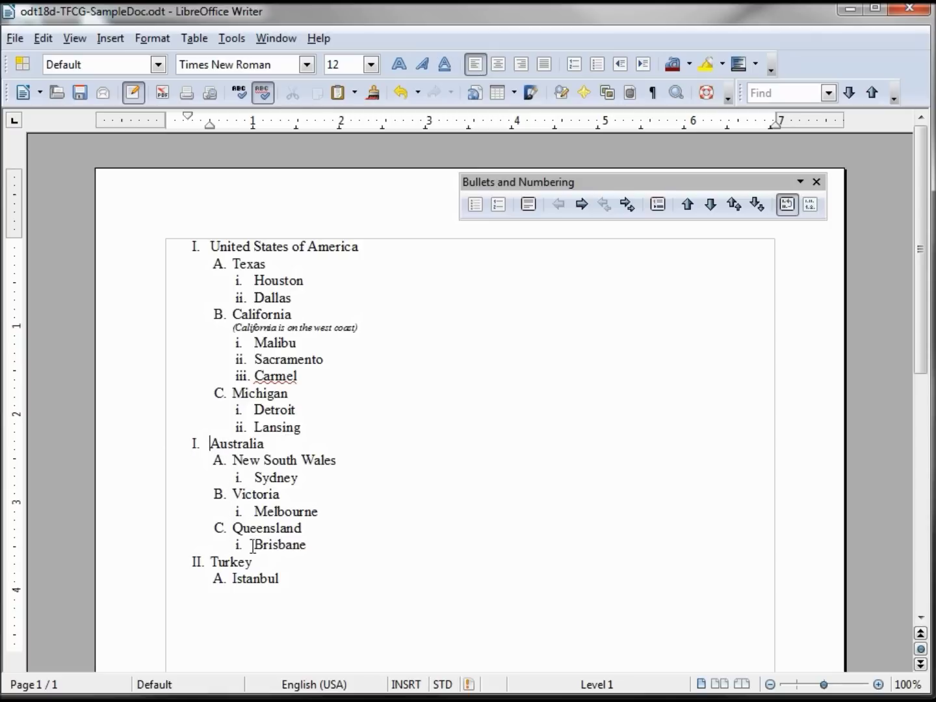
{"action": "left_click", "coordinate": [809, 206]}
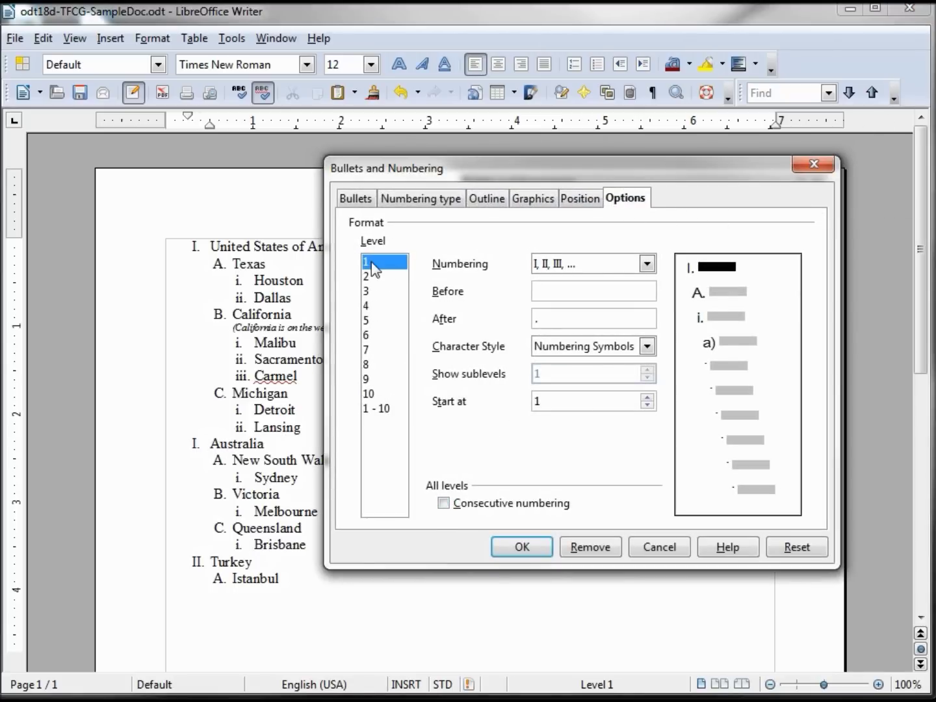
Set outline levels 1 and 2 to 1, 2, 3 numbering
{"action": "left_click", "coordinate": [648, 264]}
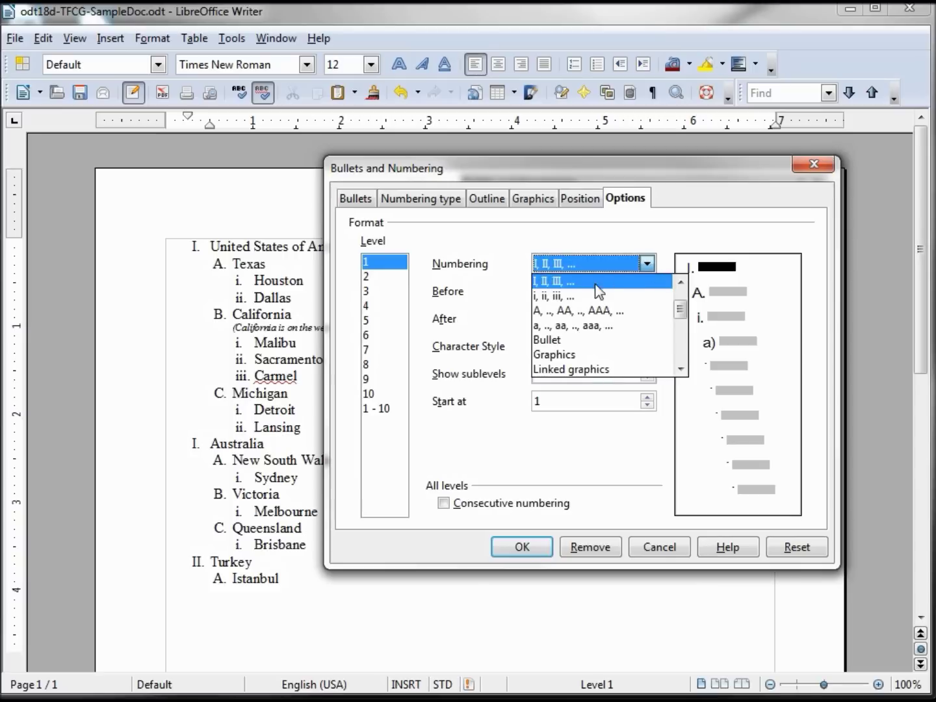
{"action": "scroll", "coordinate": [680, 286], "scroll_direction": "up", "scroll_amount": 3}
{"action": "left_click", "coordinate": [621, 281]}
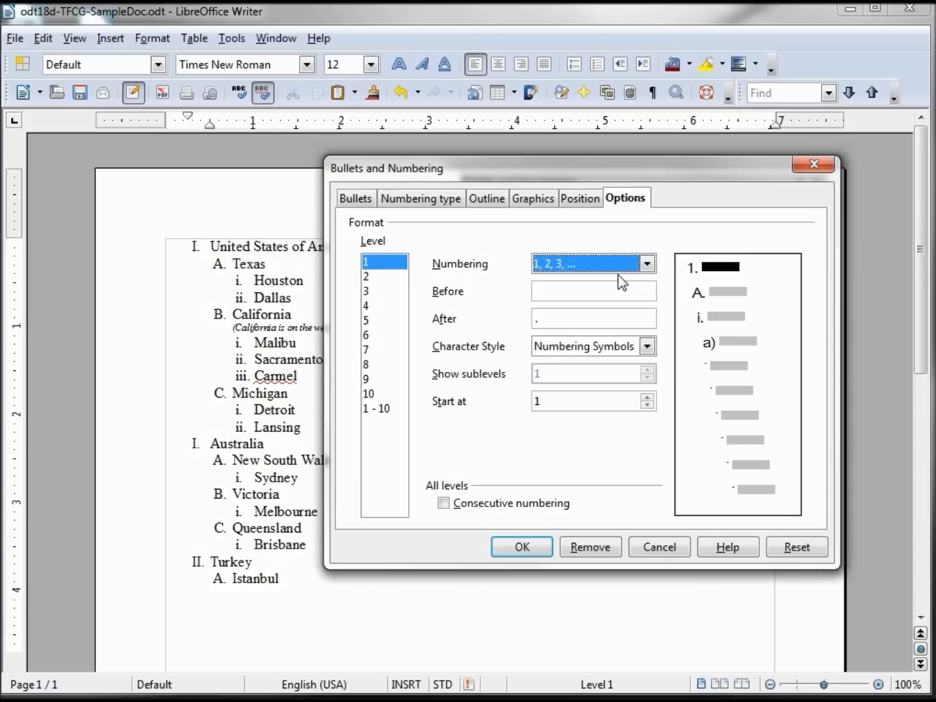
{"action": "left_click", "coordinate": [375, 276]}
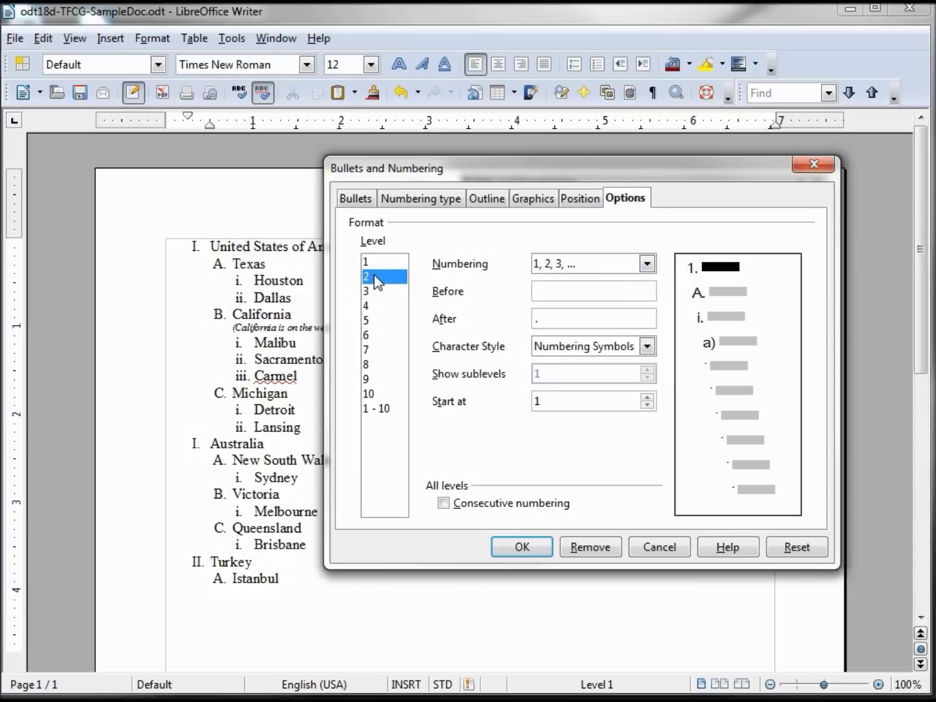
{"action": "left_click", "coordinate": [648, 265]}
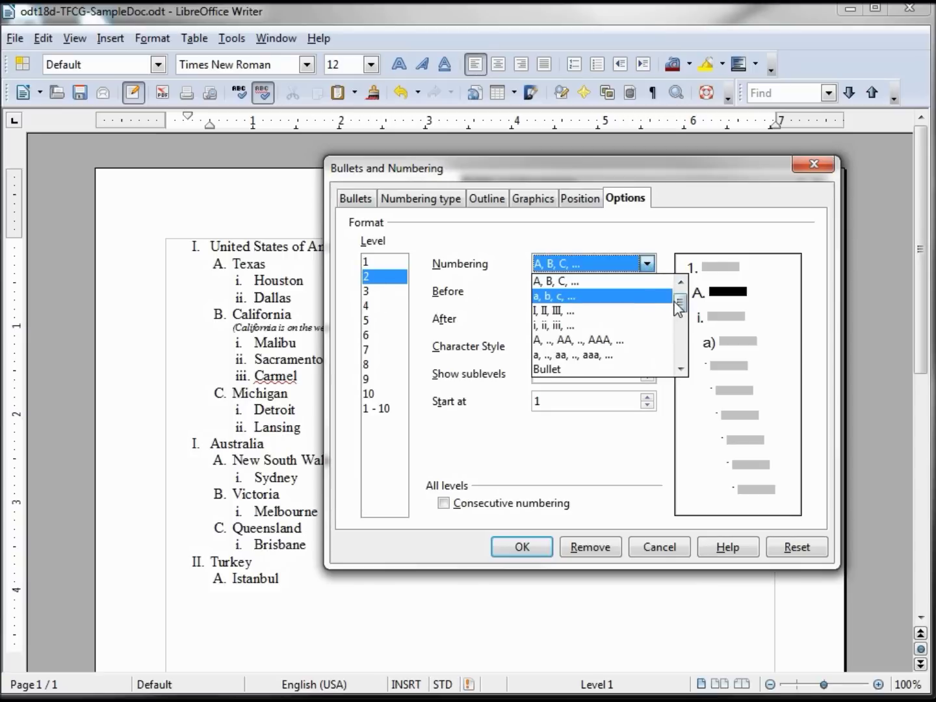
{"action": "scroll", "coordinate": [643, 291], "scroll_direction": "up", "scroll_amount": 1}
{"action": "left_click", "coordinate": [627, 281]}
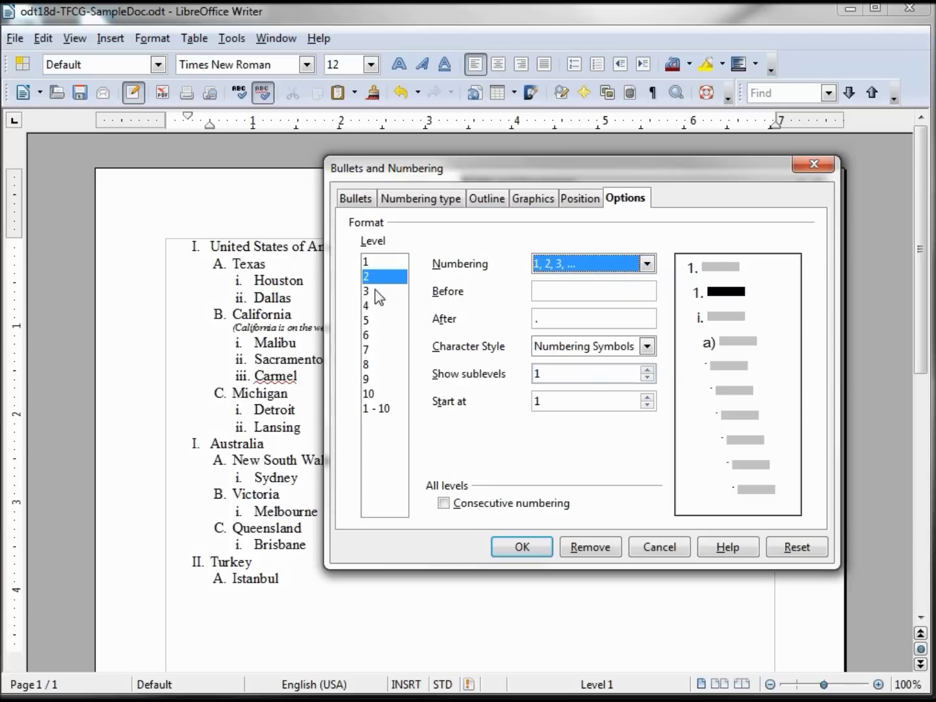
Give level 3 1, 2, 3 numbering, enable Consecutive numbering, and apply
{"action": "left_click", "coordinate": [377, 291]}
{"action": "left_click", "coordinate": [648, 265]}
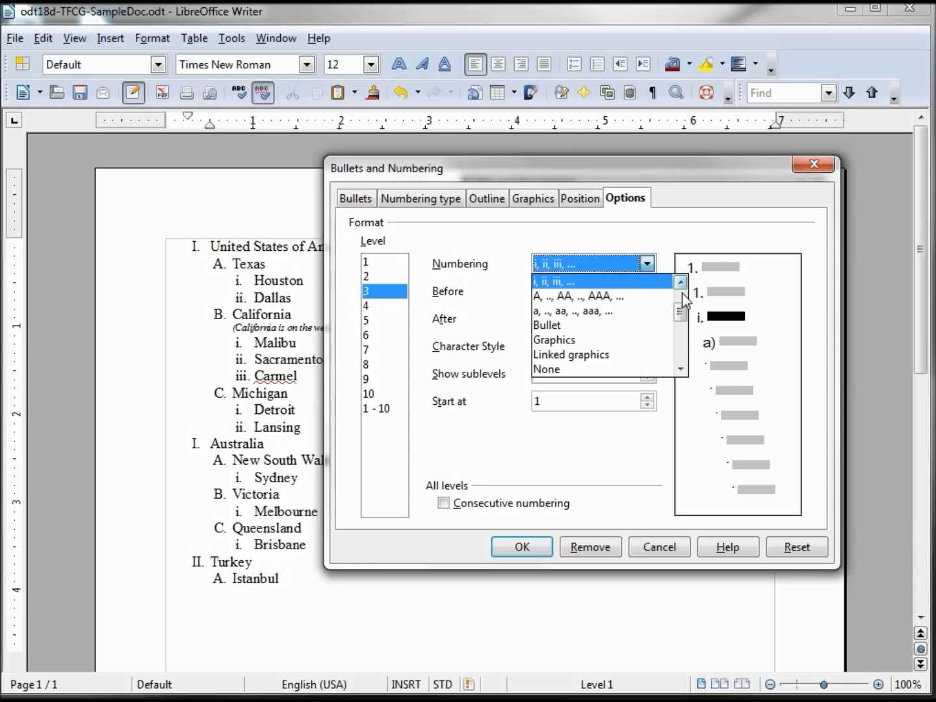
{"action": "scroll", "coordinate": [679, 305], "scroll_direction": "up", "scroll_amount": 2}
{"action": "left_click", "coordinate": [642, 282]}
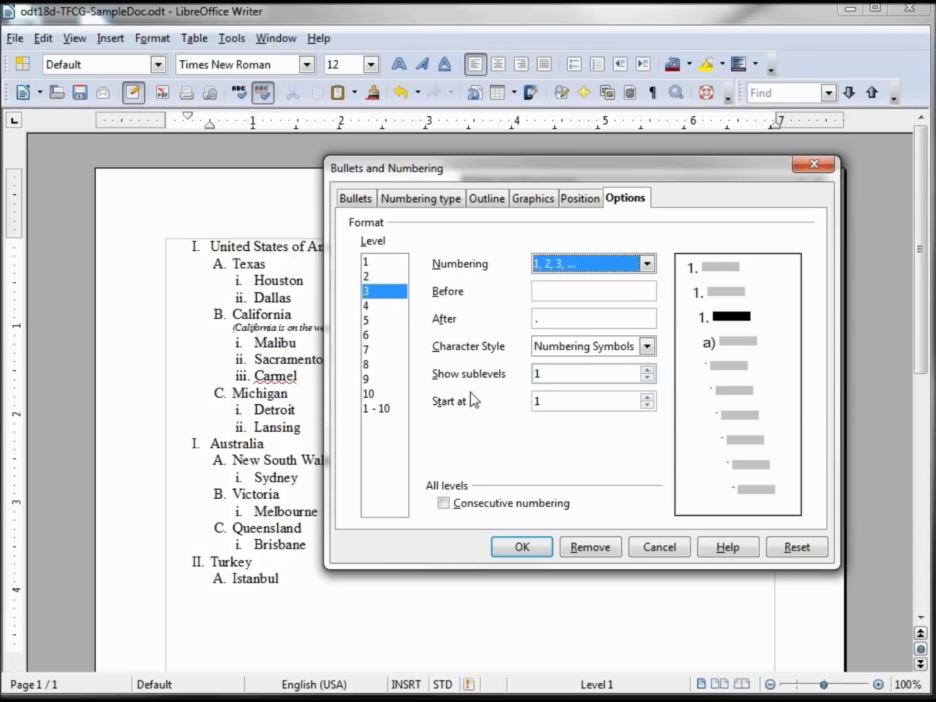
{"action": "left_click", "coordinate": [444, 503]}
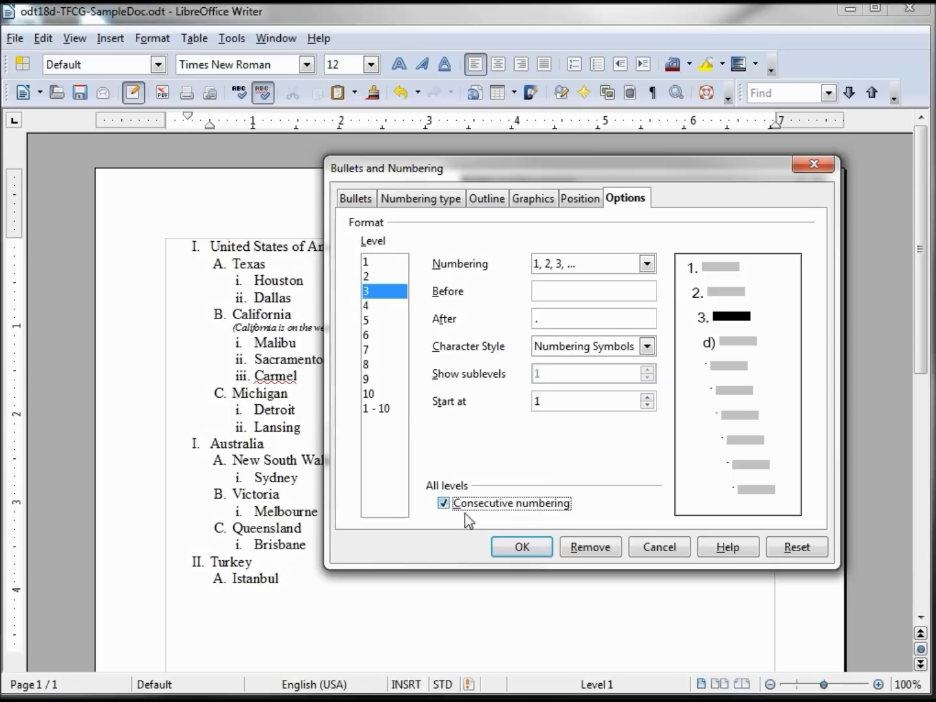
{"action": "left_click", "coordinate": [514, 552]}
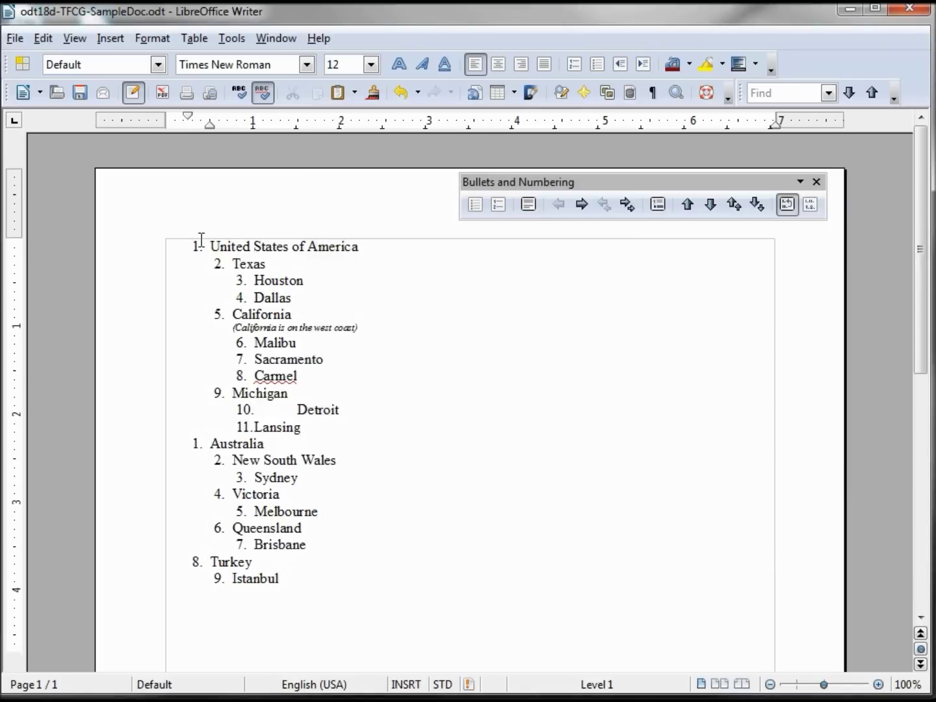